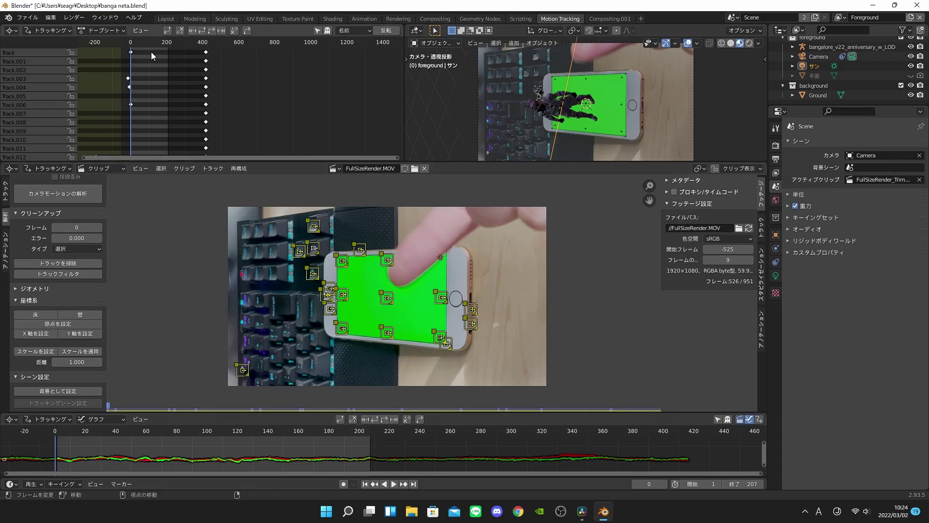
Switch Blender to the Layout workspace to see the character through the scene camera
{"action": "left_click", "coordinate": [172, 21]}
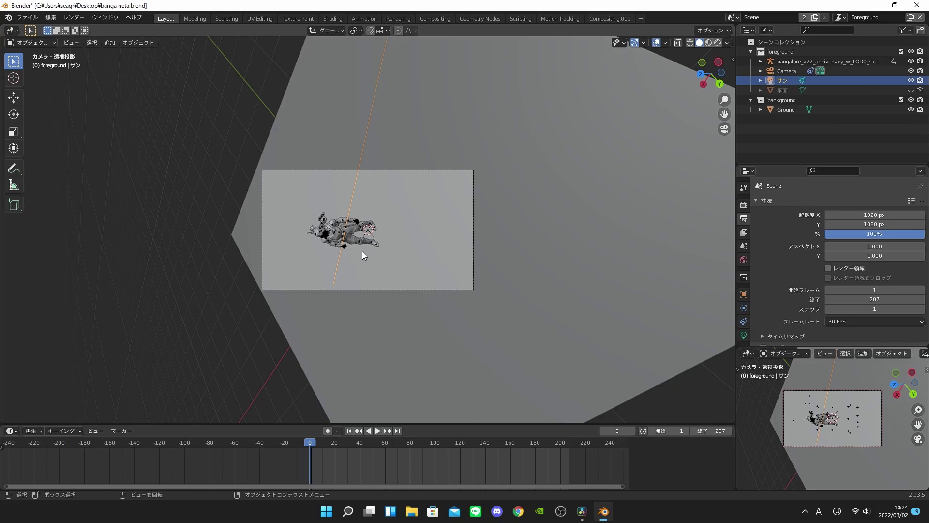
Orbit around the character and play its animation, stopping at frame 90
{"action": "left_click_drag", "start_coordinate": [384, 249], "coordinate": [402, 257]}
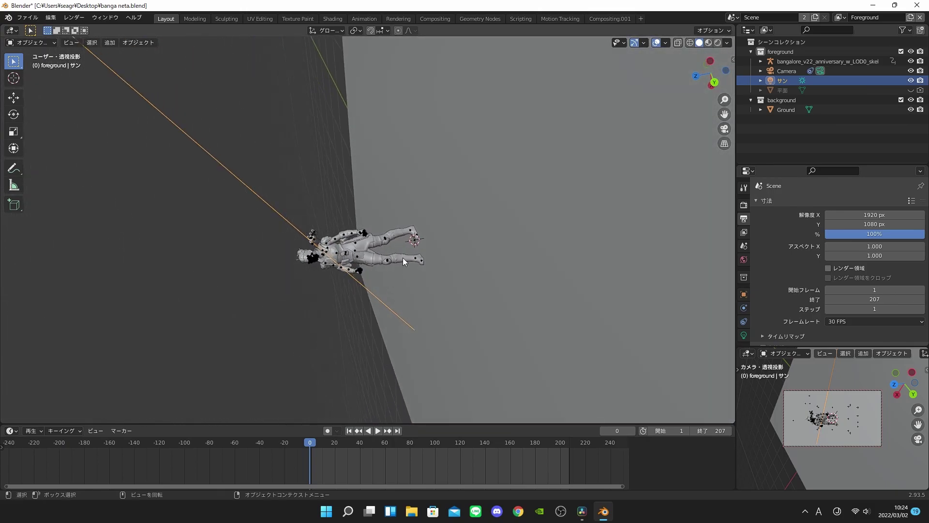
{"action": "key", "text": "space"}
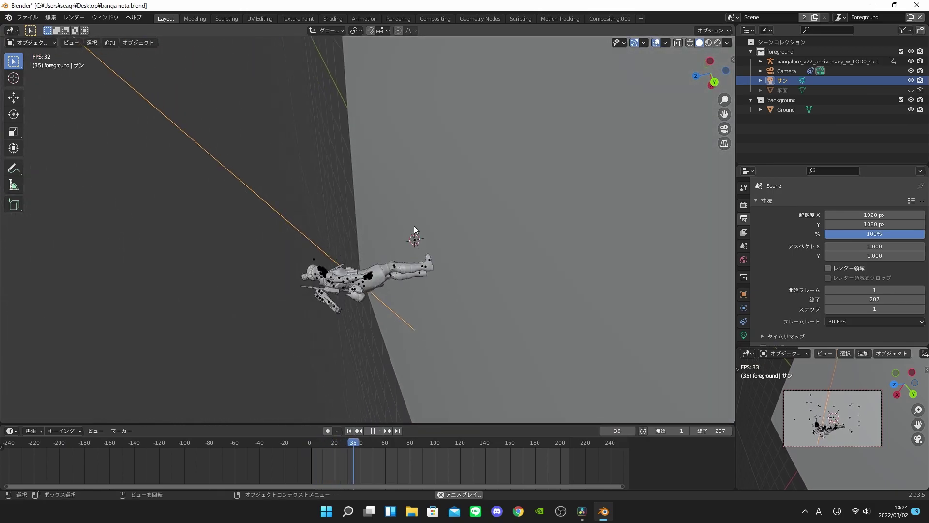
{"action": "key", "text": "space"}
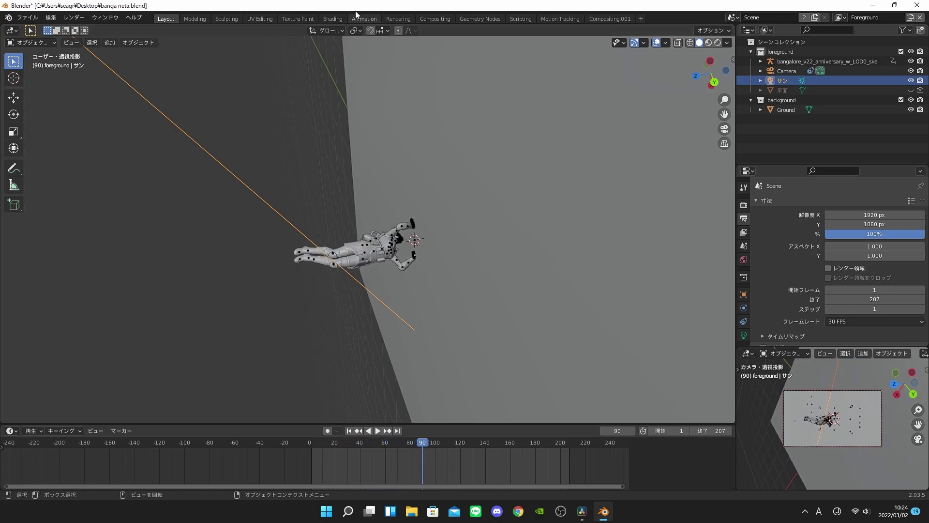
Show the character body mesh's material node tree in the Shading workspace
{"action": "left_click", "coordinate": [332, 19]}
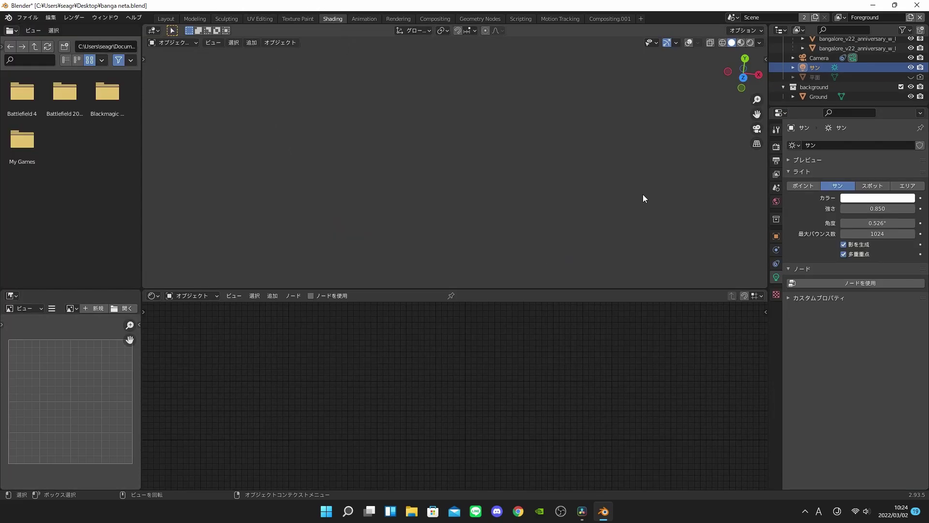
{"action": "scroll", "coordinate": [830, 51], "scroll_direction": "up", "scroll_amount": 3}
{"action": "left_click", "coordinate": [831, 58]}
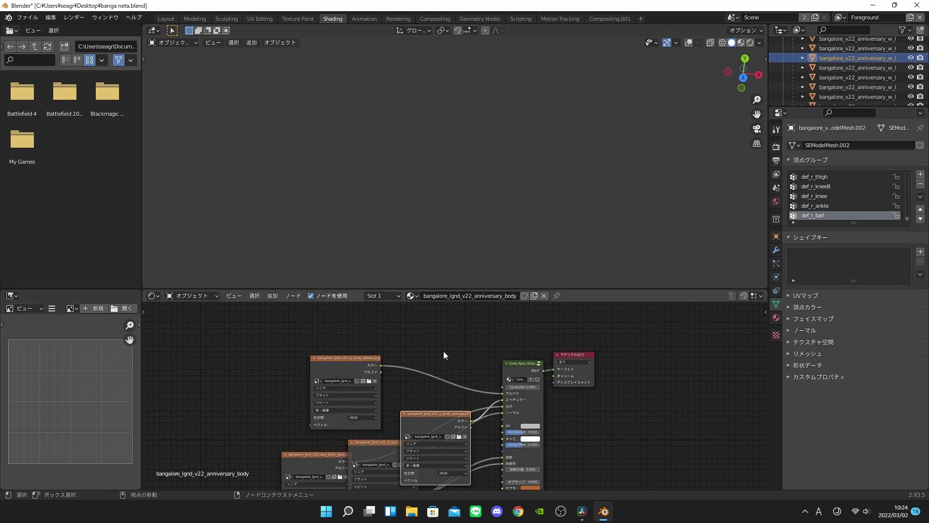
{"action": "scroll", "coordinate": [455, 382], "scroll_direction": "down", "scroll_amount": 1}
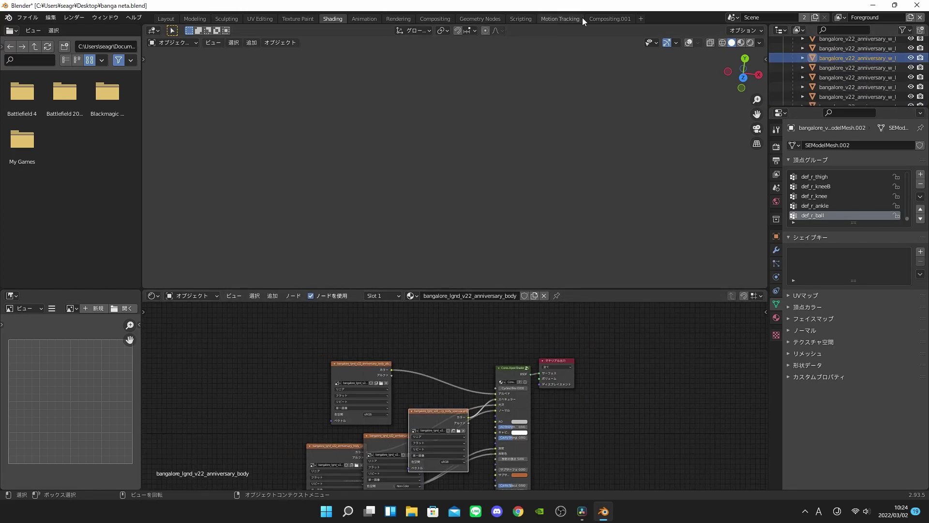
Back in Motion Tracking, view through the scene camera and scrub to frame 44 to check the character's placement
{"action": "left_click", "coordinate": [567, 17]}
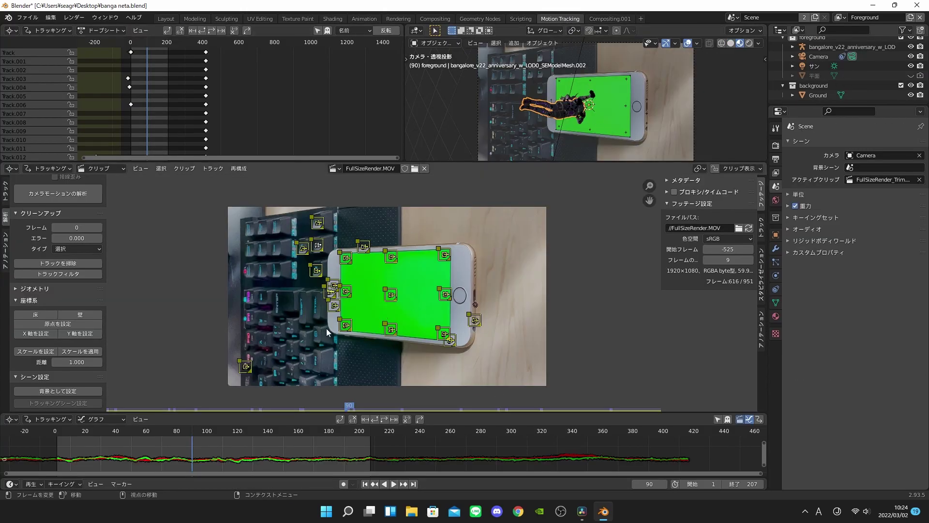
{"action": "mouse_move", "coordinate": [605, 111]}
{"action": "left_mouse_down"}
{"action": "mouse_move", "coordinate": [689, 102]}
{"action": "mouse_move", "coordinate": [717, 88]}
{"action": "left_mouse_up"}
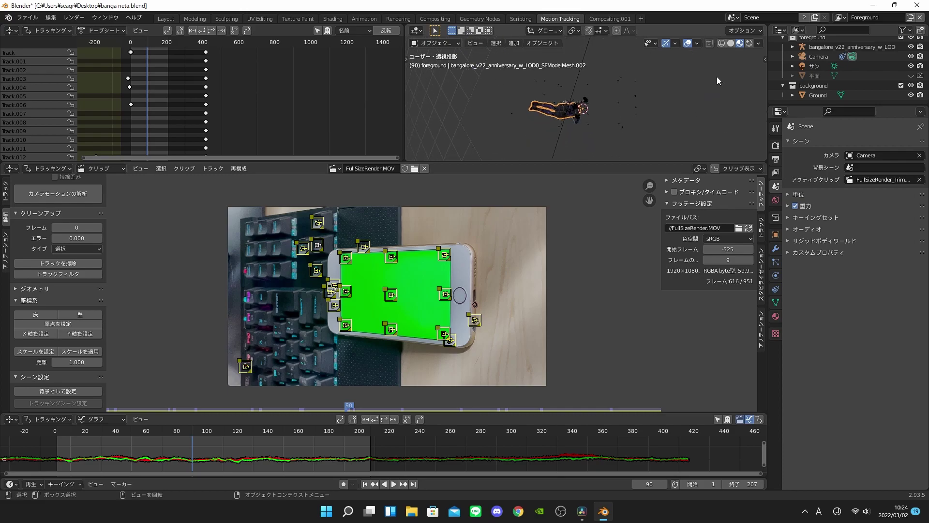
{"action": "key", "text": "KP_0"}
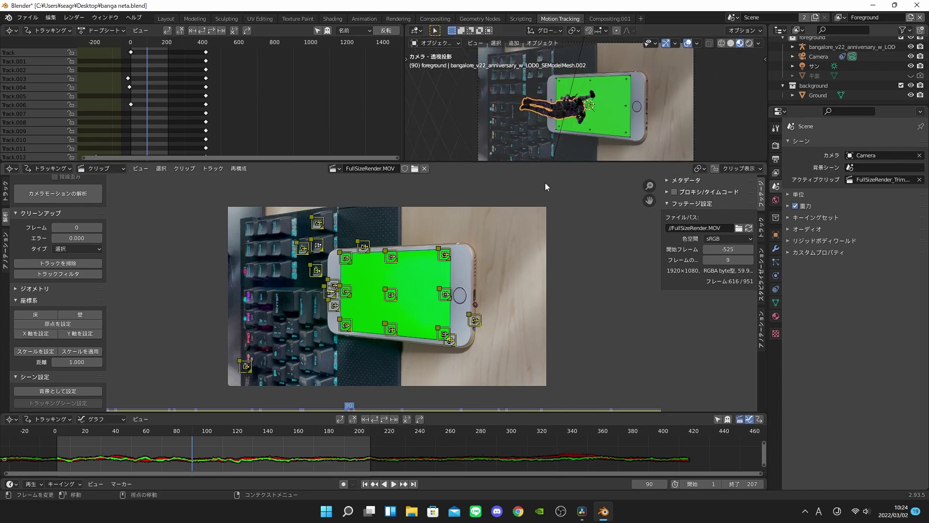
{"action": "scroll", "coordinate": [586, 102], "scroll_direction": "down", "scroll_amount": 3}
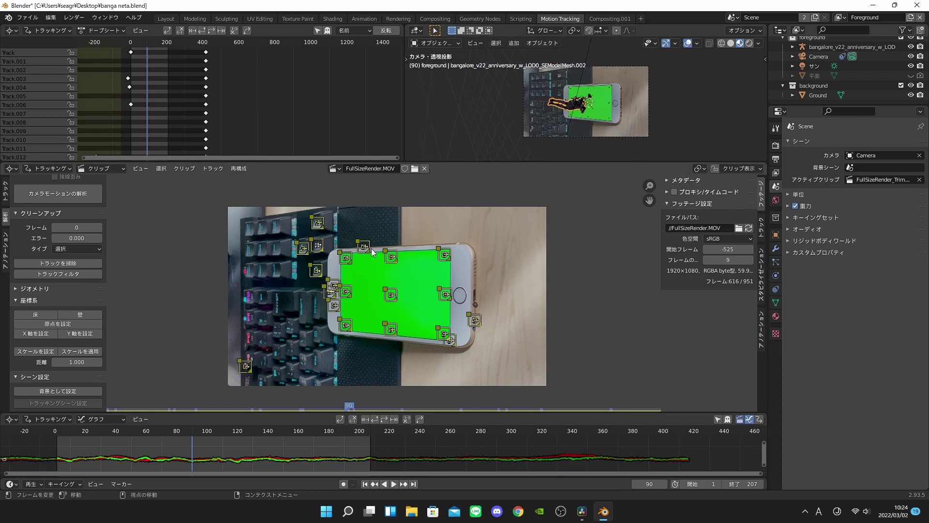
{"action": "left_click_drag", "start_coordinate": [63, 433], "coordinate": [342, 437]}
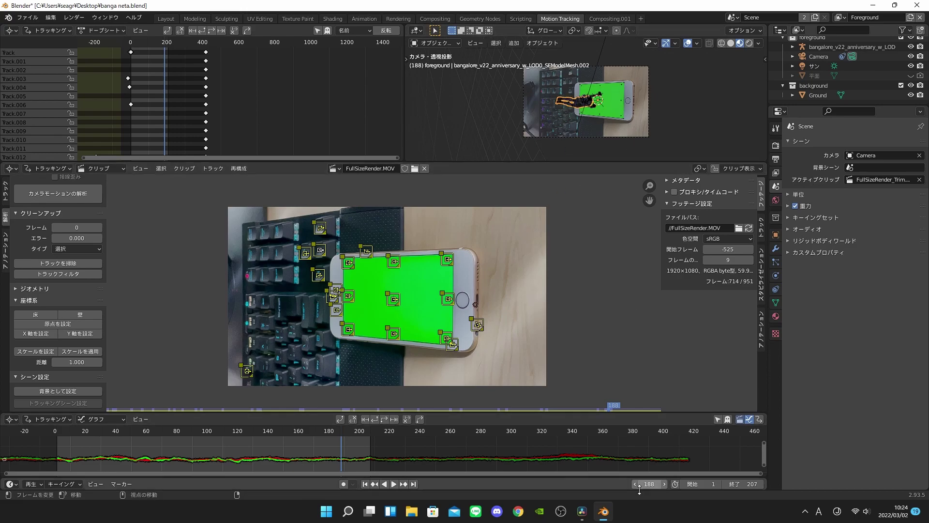
{"action": "mouse_move", "coordinate": [606, 512]}
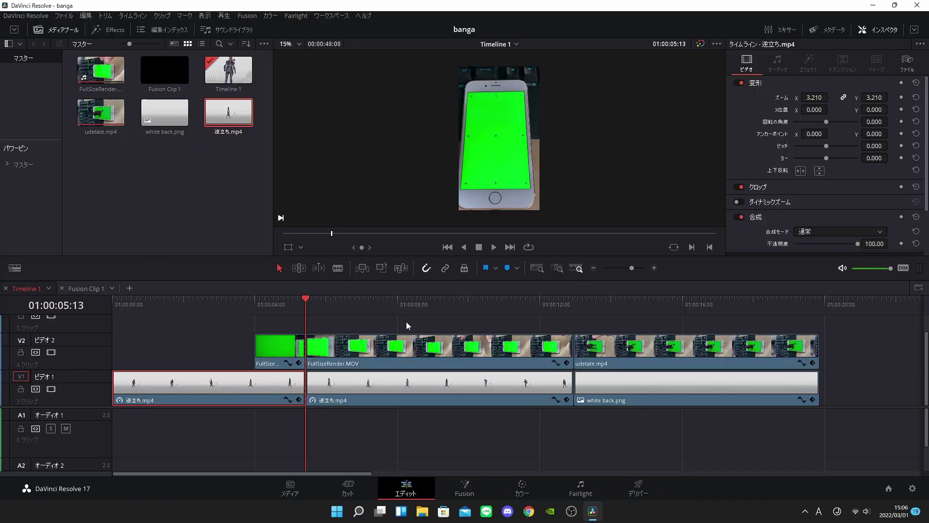
Place 逆立ち.mp4 on V3 above the phone footage, combine them into Fusion Clip 2, and open it in Fusion
{"action": "left_click", "coordinate": [437, 378]}
{"action": "left_click_drag", "start_coordinate": [433, 383], "coordinate": [425, 322]}
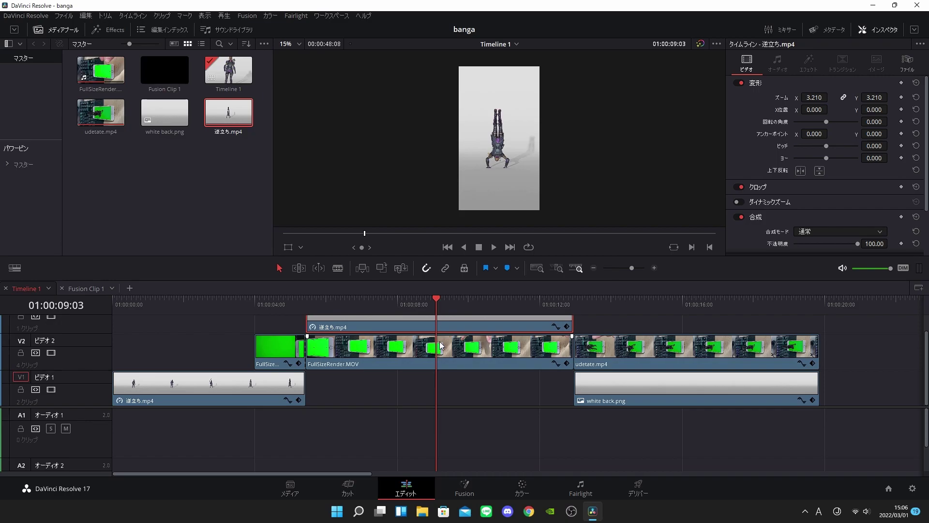
{"action": "right_click", "coordinate": [381, 333]}
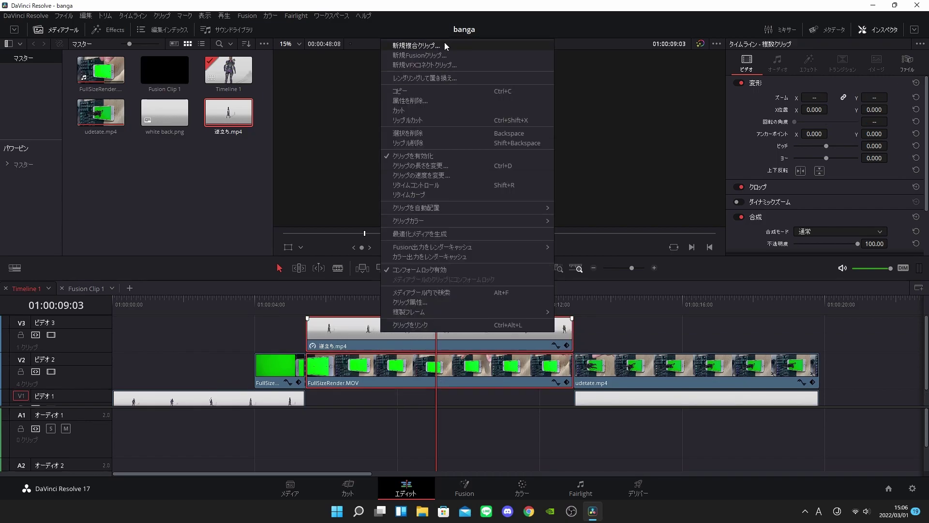
{"action": "left_click", "coordinate": [438, 55]}
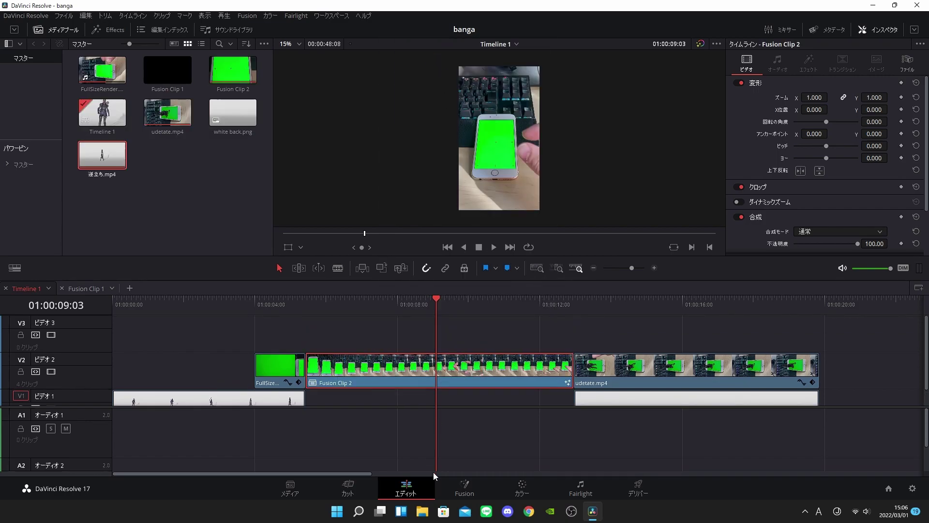
{"action": "left_click", "coordinate": [465, 488]}
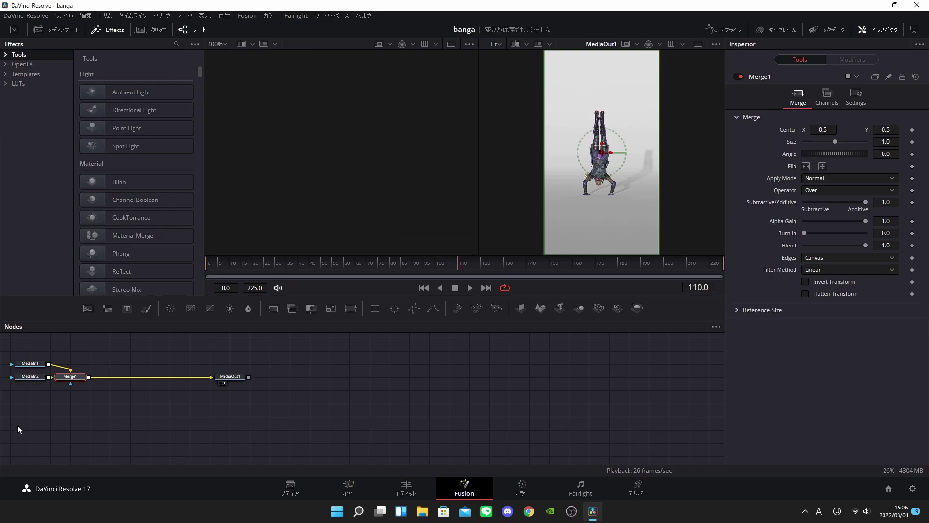
Delete the Merge1 node, rearrange MediaIn1 and MediaOut1, and select MediaIn1
{"action": "mouse_move", "coordinate": [18, 429]}
{"action": "left_mouse_down"}
{"action": "mouse_move", "coordinate": [245, 359]}
{"action": "mouse_move", "coordinate": [415, 379]}
{"action": "left_mouse_up"}
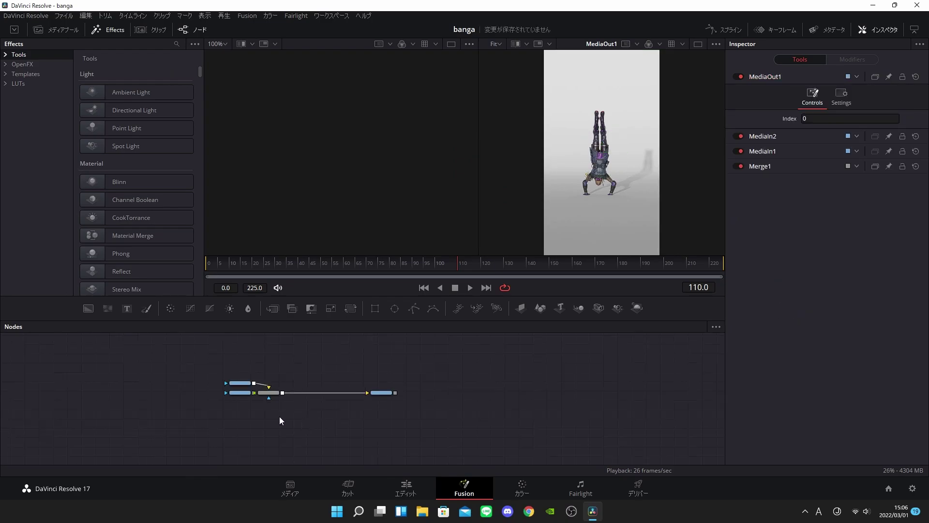
{"action": "scroll", "coordinate": [280, 416], "scroll_direction": "up", "scroll_amount": 4}
{"action": "scroll", "coordinate": [251, 426], "scroll_direction": "down", "scroll_amount": 2}
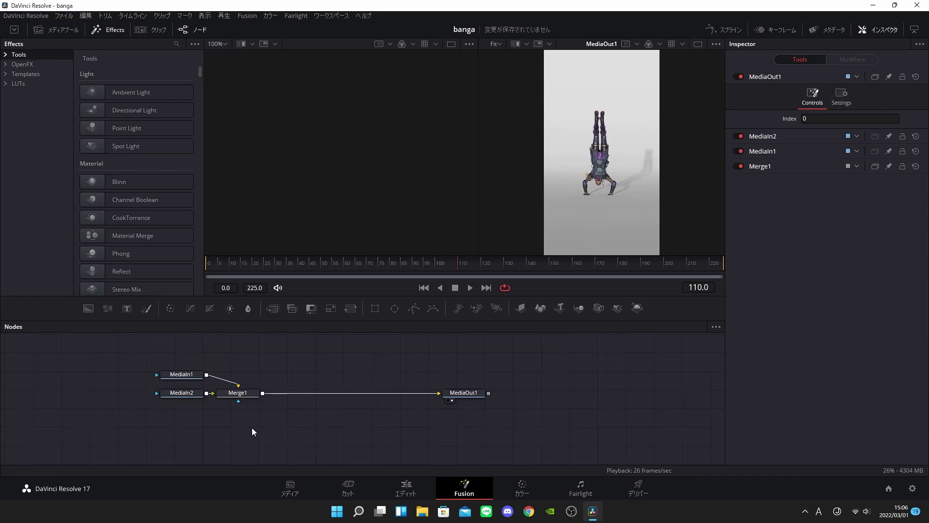
{"action": "left_click", "coordinate": [237, 392]}
{"action": "key", "text": "Delete"}
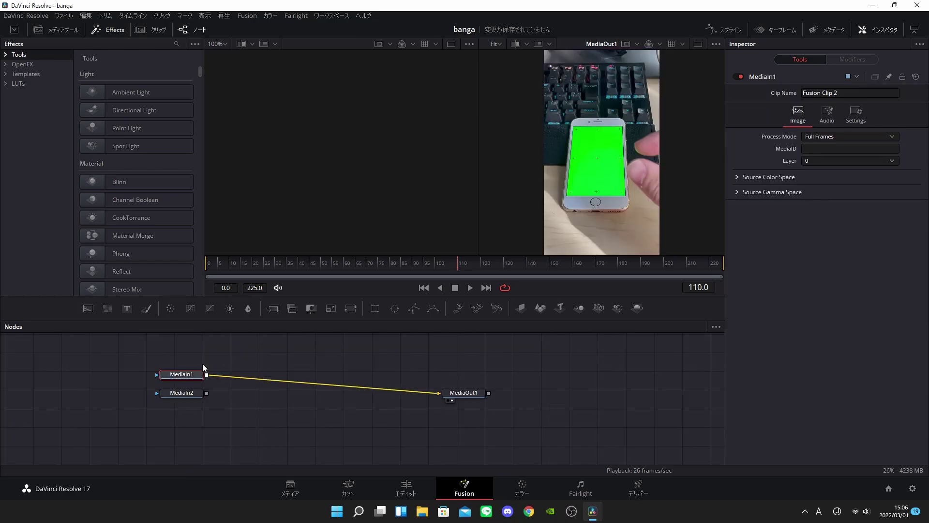
{"action": "left_click_drag", "start_coordinate": [185, 377], "coordinate": [231, 382]}
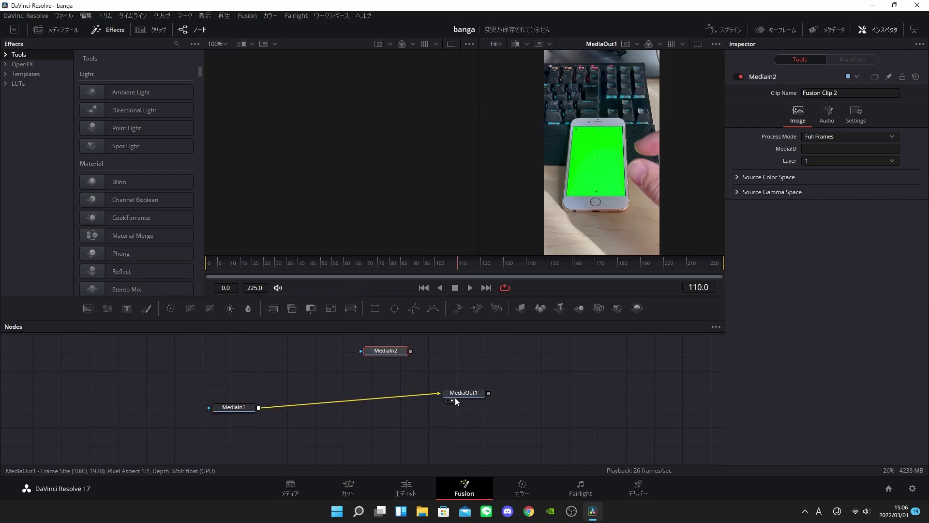
{"action": "left_click_drag", "start_coordinate": [507, 406], "coordinate": [535, 405]}
{"action": "left_click", "coordinate": [404, 355]}
Add a Planar Tracker (PTra) node after MediaIn1 by searching 'pt'
{"action": "left_click", "coordinate": [237, 409]}
{"action": "key", "text": "shift+space"}
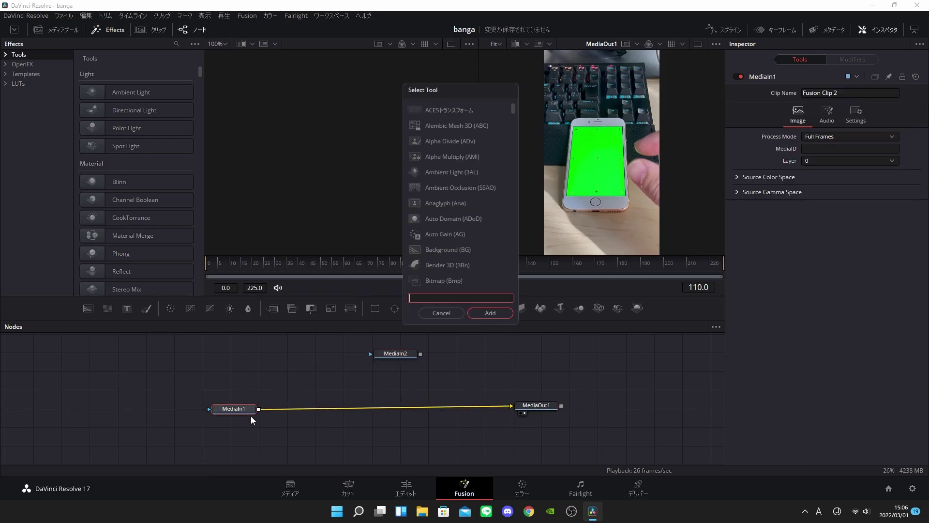
{"action": "type", "text": "p"}
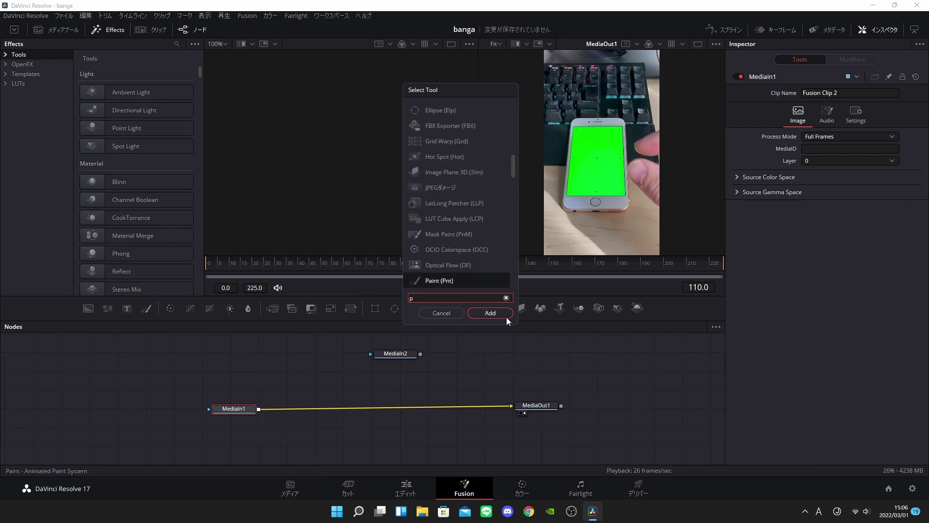
{"action": "type", "text": "t"}
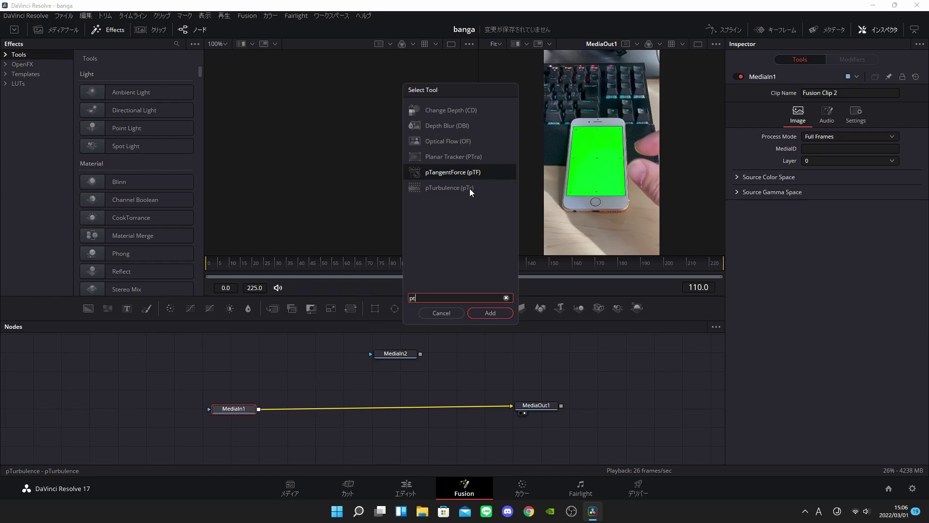
{"action": "left_click", "coordinate": [475, 158]}
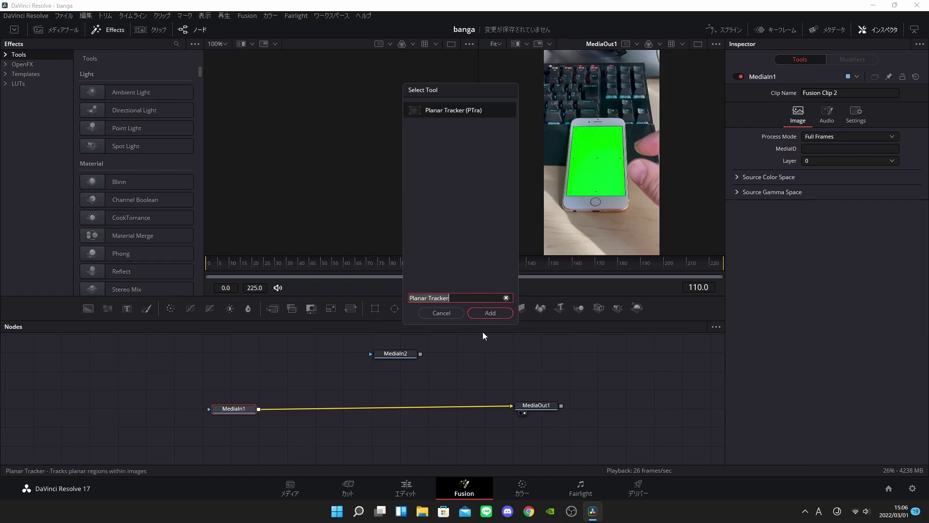
{"action": "left_click", "coordinate": [484, 315]}
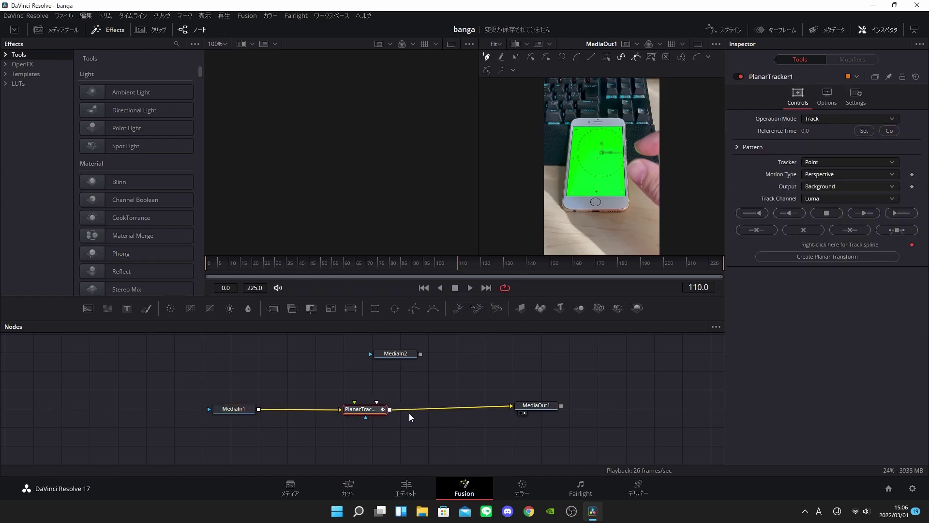
From the first frame, draw a closed tracking shape around the green phone screen
{"action": "key", "text": "Home"}
{"action": "scroll", "coordinate": [581, 126], "scroll_direction": "up", "scroll_amount": 3}
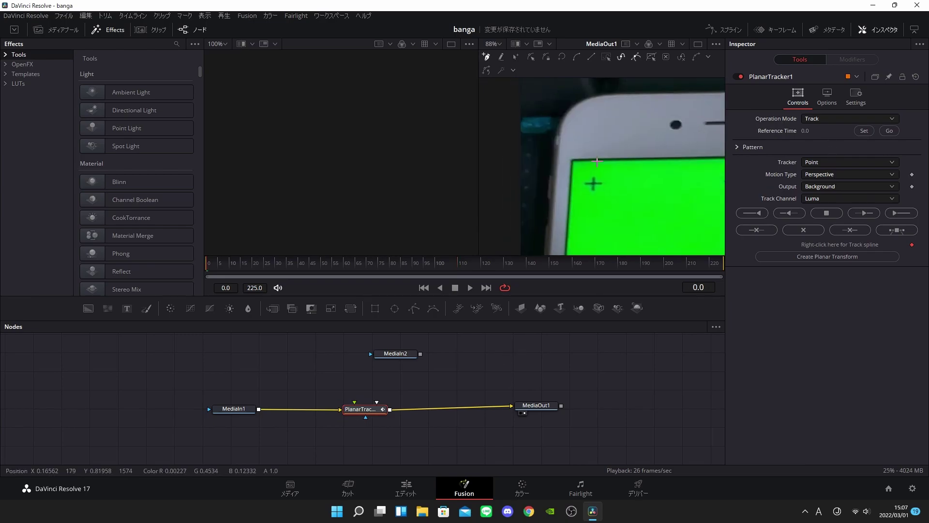
{"action": "scroll", "coordinate": [496, 109], "scroll_direction": "up", "scroll_amount": 4}
{"action": "scroll", "coordinate": [565, 160], "scroll_direction": "down", "scroll_amount": 5}
{"action": "scroll", "coordinate": [546, 170], "scroll_direction": "down", "scroll_amount": 5}
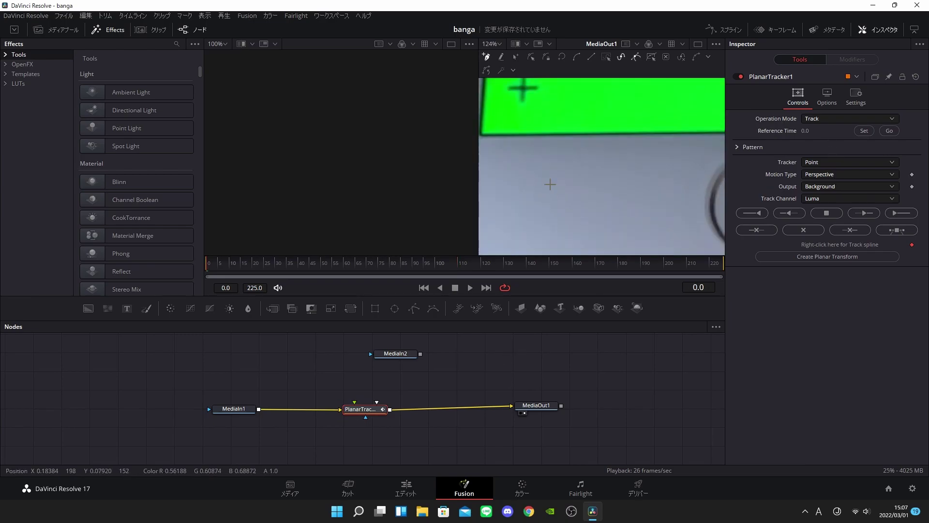
{"action": "scroll", "coordinate": [545, 190], "scroll_direction": "right", "scroll_amount": 3}
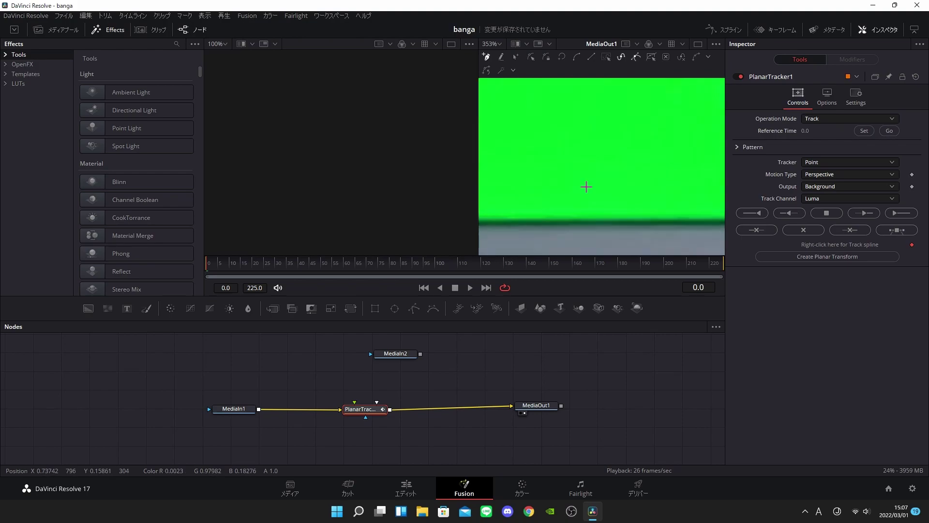
{"action": "scroll", "coordinate": [576, 203], "scroll_direction": "right", "scroll_amount": 5}
{"action": "left_click", "coordinate": [575, 223]}
{"action": "scroll", "coordinate": [575, 223], "scroll_direction": "down", "scroll_amount": 5}
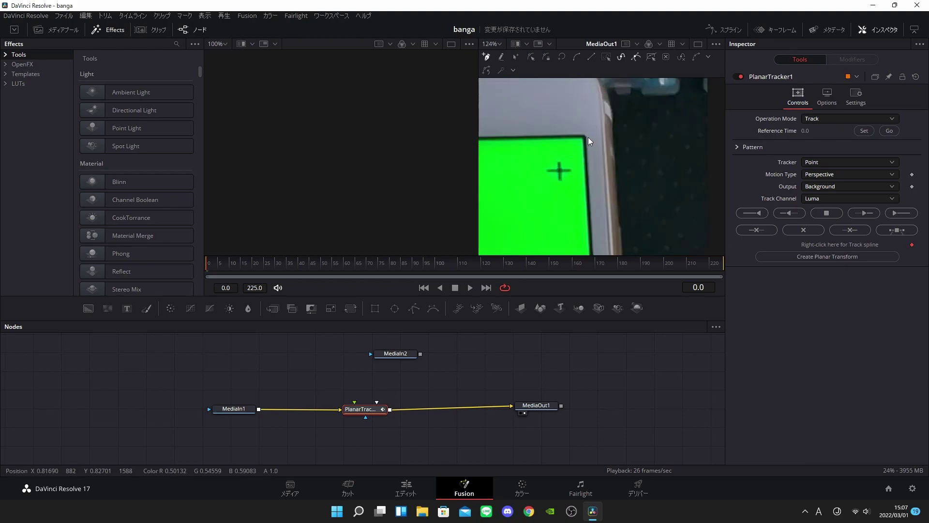
{"action": "scroll", "coordinate": [556, 170], "scroll_direction": "up", "scroll_amount": 3}
{"action": "left_click", "coordinate": [565, 131]}
{"action": "scroll", "coordinate": [576, 141], "scroll_direction": "down", "scroll_amount": 3}
{"action": "scroll", "coordinate": [581, 166], "scroll_direction": "down", "scroll_amount": 3}
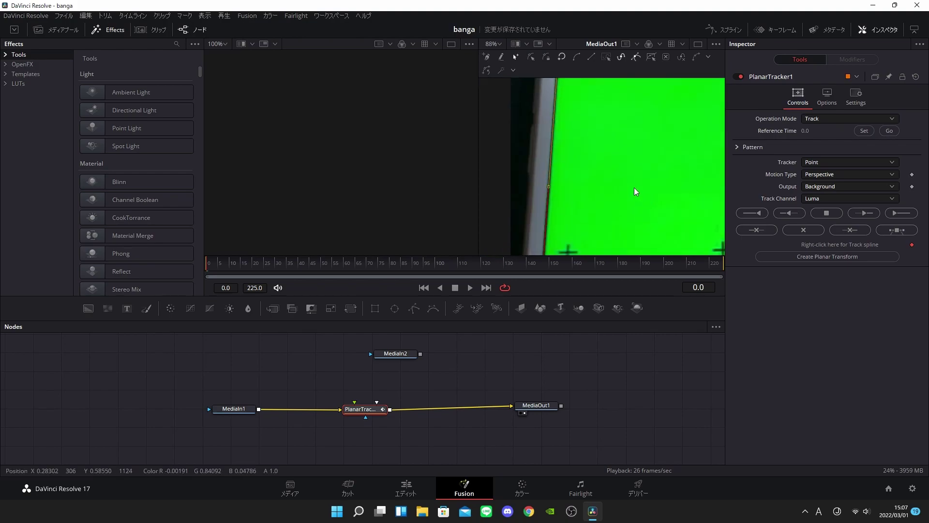
{"action": "left_click", "coordinate": [551, 104]}
Set frame 4 as reference, track forward and back to the start, and switch to Corner Pin
{"action": "left_click", "coordinate": [863, 132]}
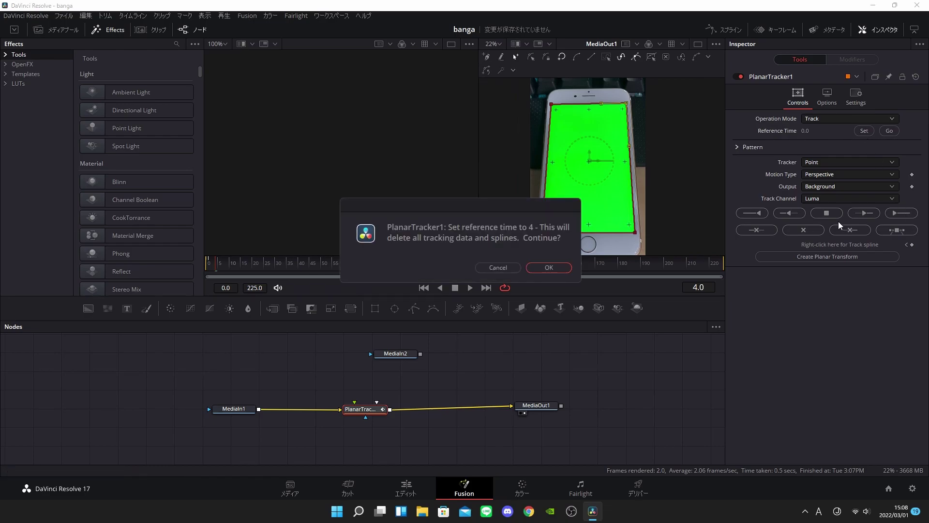
{"action": "left_click", "coordinate": [549, 267]}
{"action": "left_click", "coordinate": [864, 213]}
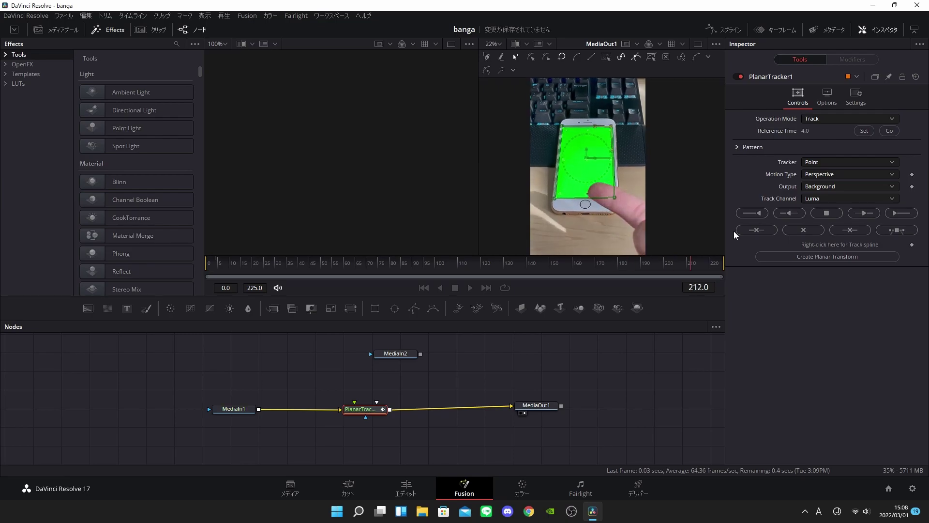
{"action": "left_click", "coordinate": [750, 216]}
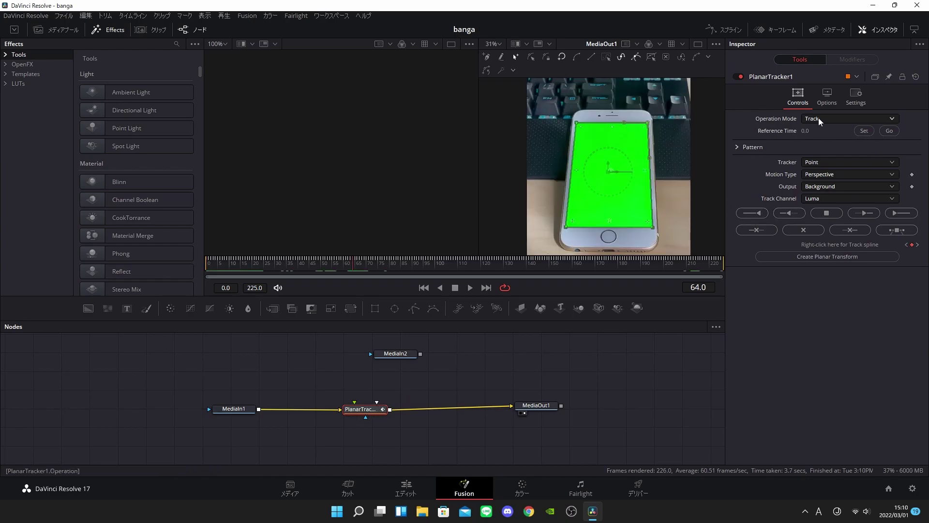
{"action": "left_click", "coordinate": [819, 121]}
{"action": "left_click", "coordinate": [818, 152]}
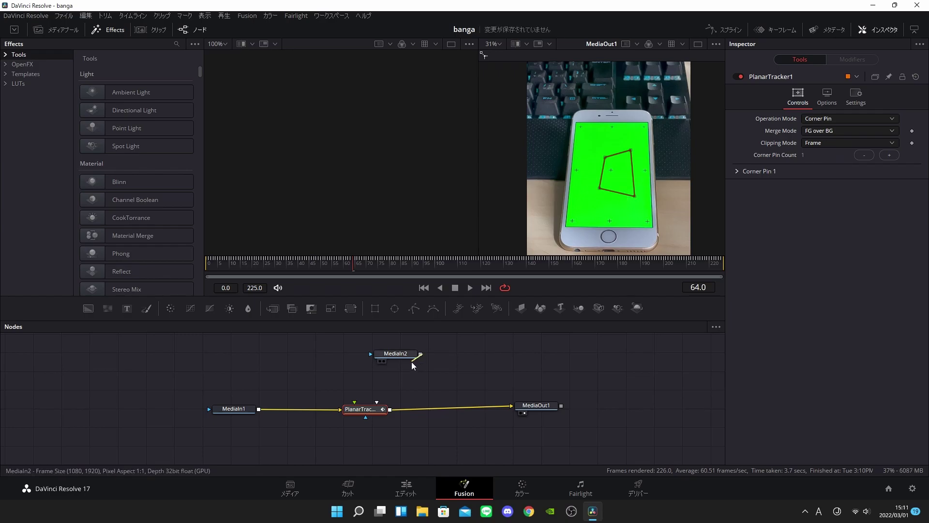
Drag the corner pins onto the phone screen's top-right and top-left corners
{"action": "scroll", "coordinate": [648, 176], "scroll_direction": "up", "scroll_amount": 2}
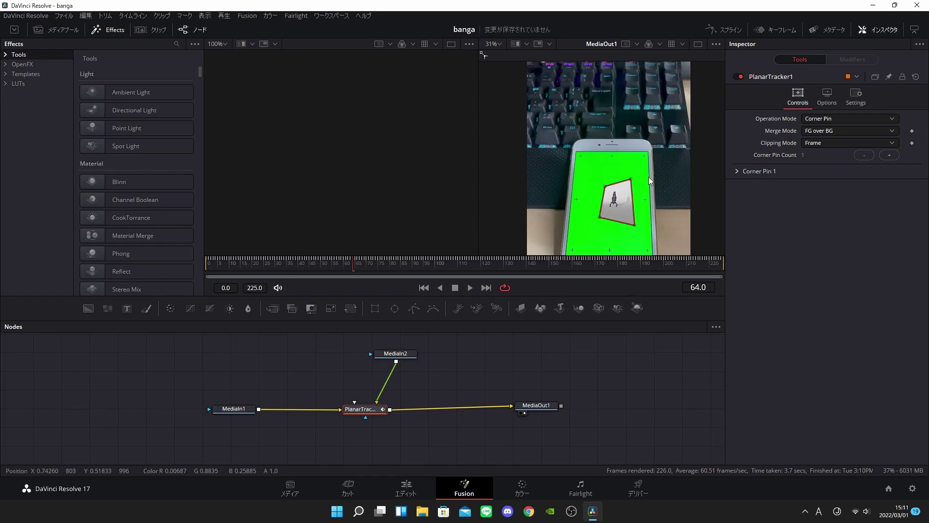
{"action": "scroll", "coordinate": [646, 175], "scroll_direction": "up", "scroll_amount": 3}
{"action": "left_click_drag", "start_coordinate": [578, 189], "coordinate": [646, 79]}
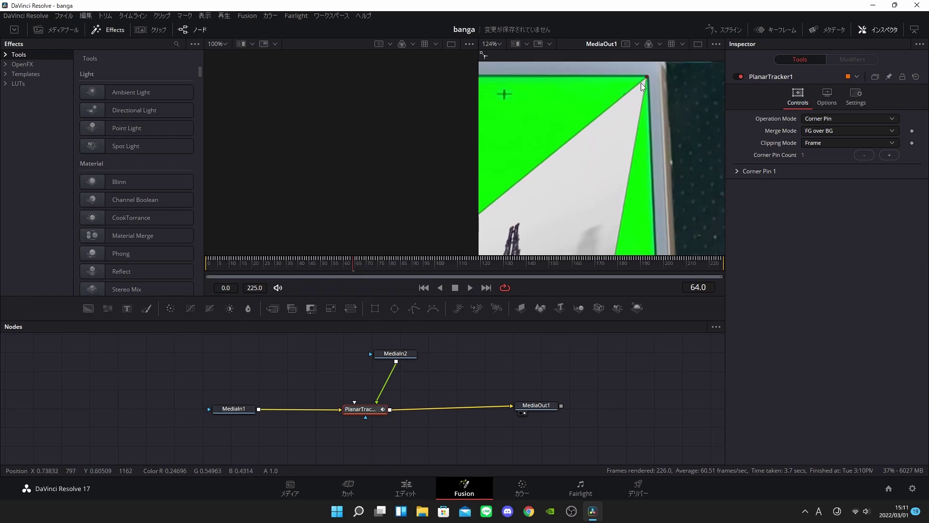
{"action": "key", "text": "ctrl+f"}
{"action": "scroll", "coordinate": [530, 125], "scroll_direction": "up", "scroll_amount": 8}
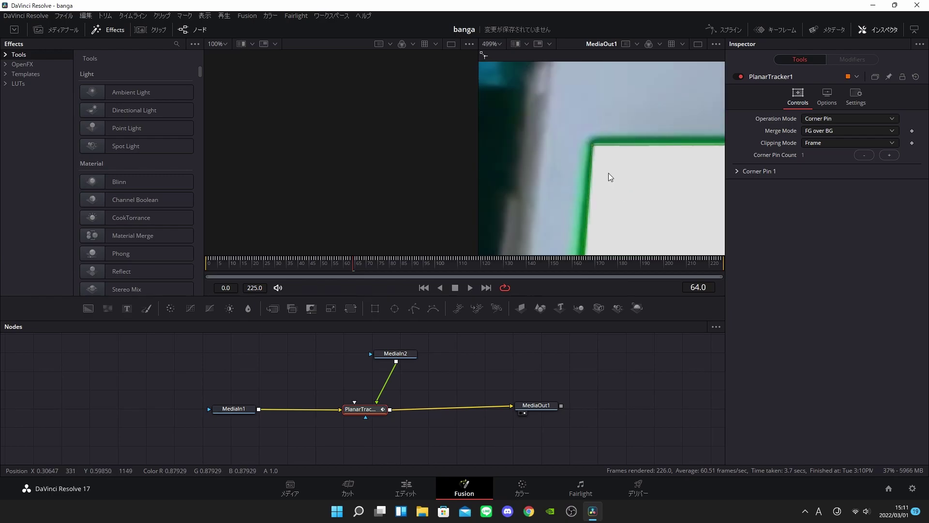
{"action": "left_click_drag", "start_coordinate": [595, 143], "coordinate": [549, 127]}
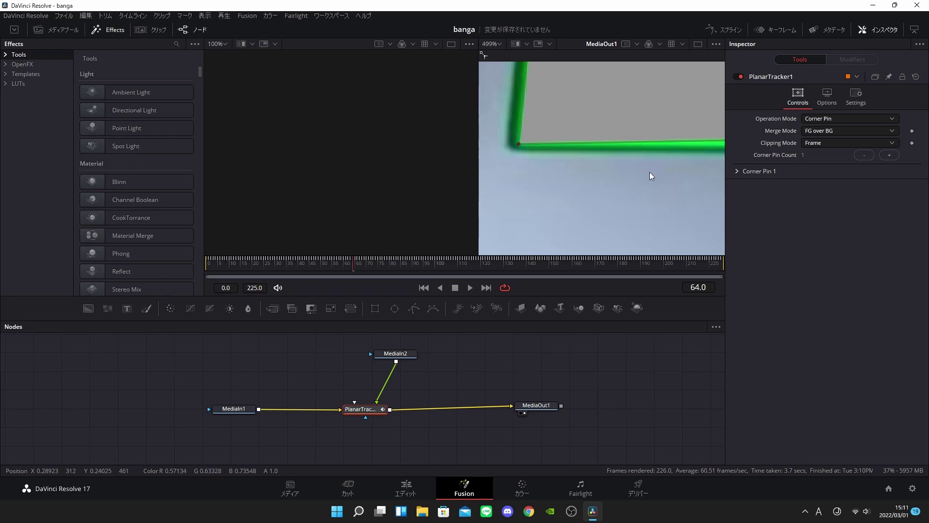
{"action": "scroll", "coordinate": [649, 172], "scroll_direction": "down", "scroll_amount": 6}
{"action": "scroll", "coordinate": [696, 155], "scroll_direction": "up", "scroll_amount": 4}
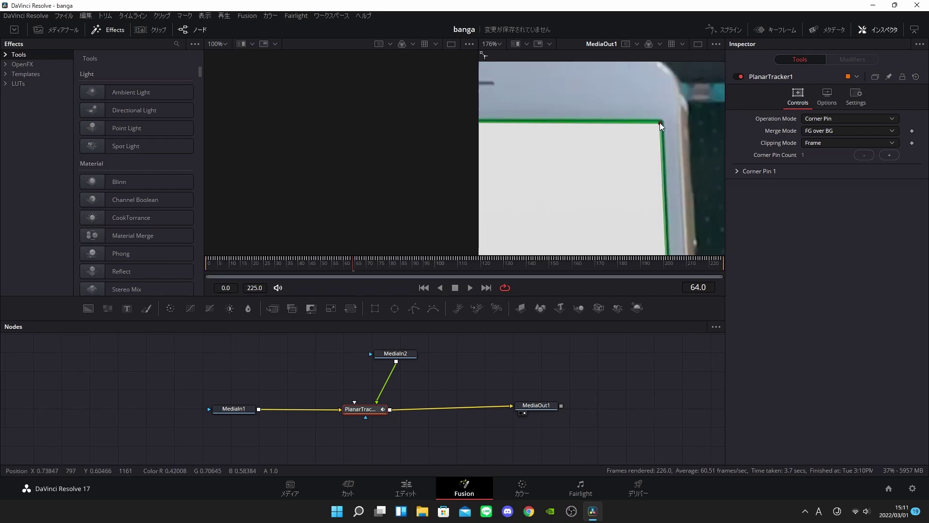
{"action": "scroll", "coordinate": [660, 122], "scroll_direction": "down", "scroll_amount": 5}
{"action": "scroll", "coordinate": [550, 138], "scroll_direction": "up", "scroll_amount": 5}
{"action": "scroll", "coordinate": [542, 134], "scroll_direction": "up", "scroll_amount": 3}
{"action": "scroll", "coordinate": [670, 165], "scroll_direction": "down", "scroll_amount": 3}
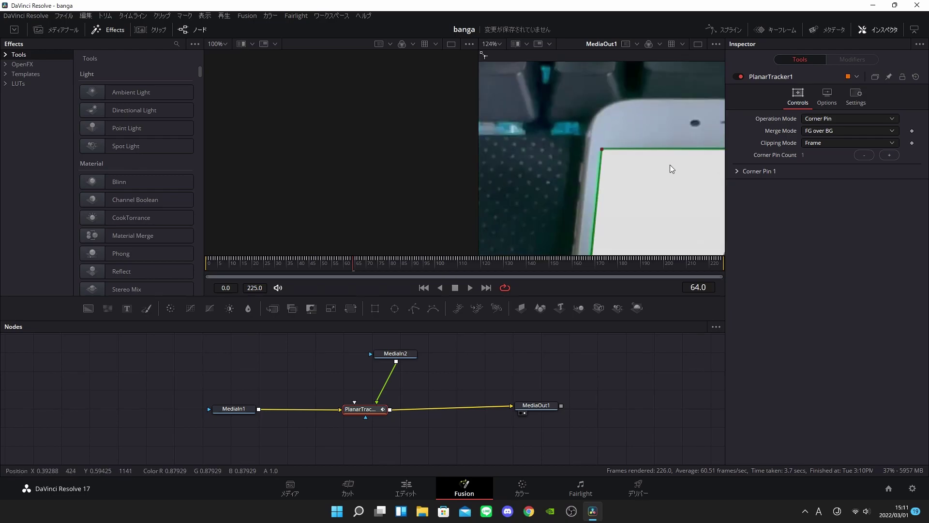
{"action": "scroll", "coordinate": [671, 173], "scroll_direction": "down", "scroll_amount": 5}
Scrub from frame 66 to check the pinned character, then inspect MediaIn2 and reselect the planar tracker
{"action": "left_click", "coordinate": [356, 263]}
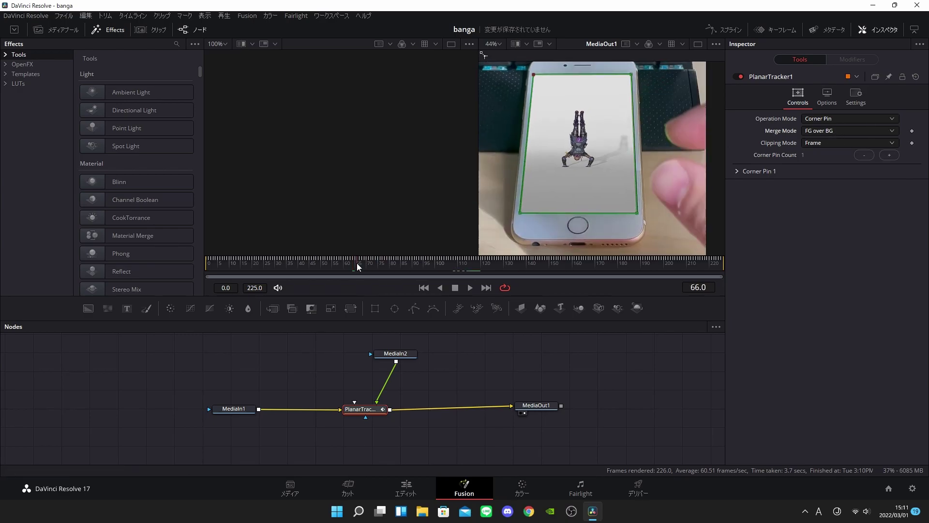
{"action": "mouse_move", "coordinate": [356, 263]}
{"action": "left_mouse_down"}
{"action": "mouse_move", "coordinate": [254, 257]}
{"action": "mouse_move", "coordinate": [658, 262]}
{"action": "left_mouse_up"}
{"action": "scroll", "coordinate": [649, 194], "scroll_direction": "down", "scroll_amount": 2}
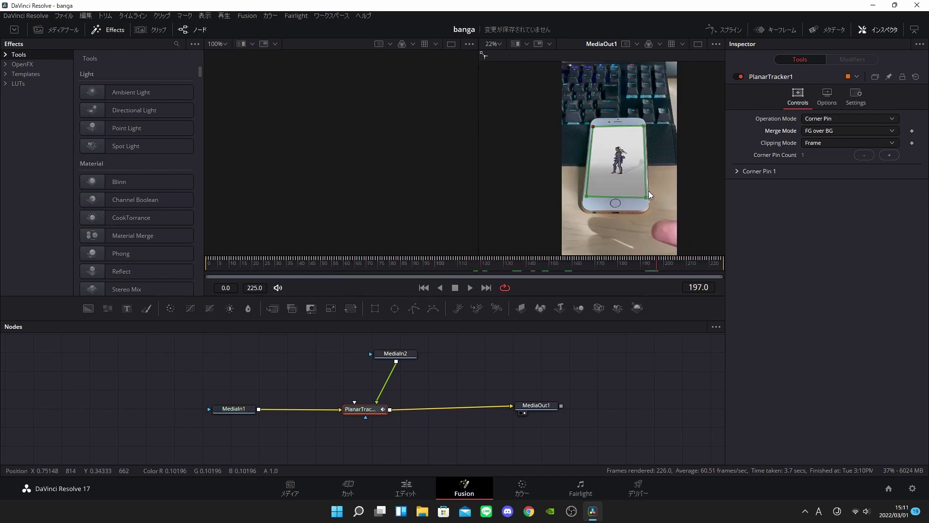
{"action": "scroll", "coordinate": [648, 190], "scroll_direction": "up", "scroll_amount": 2}
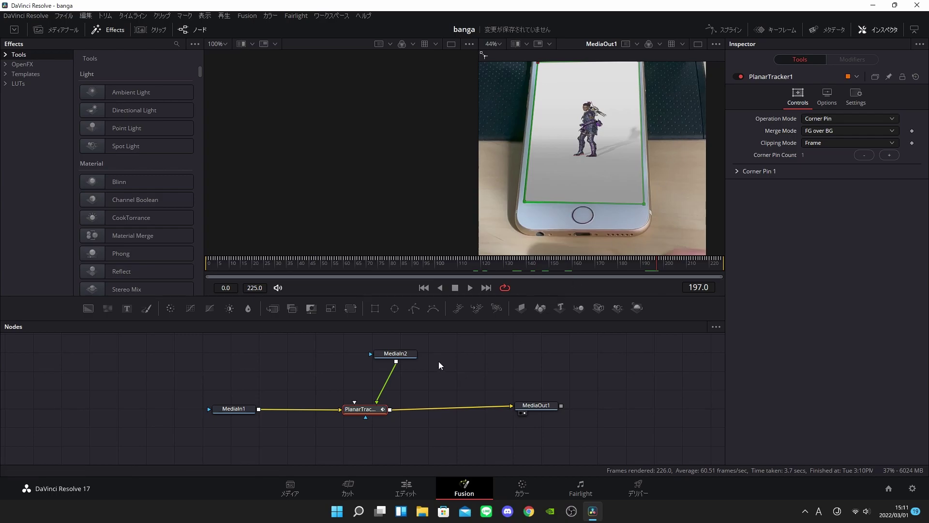
{"action": "left_click", "coordinate": [396, 357]}
{"action": "scroll", "coordinate": [649, 161], "scroll_direction": "up", "scroll_amount": 2}
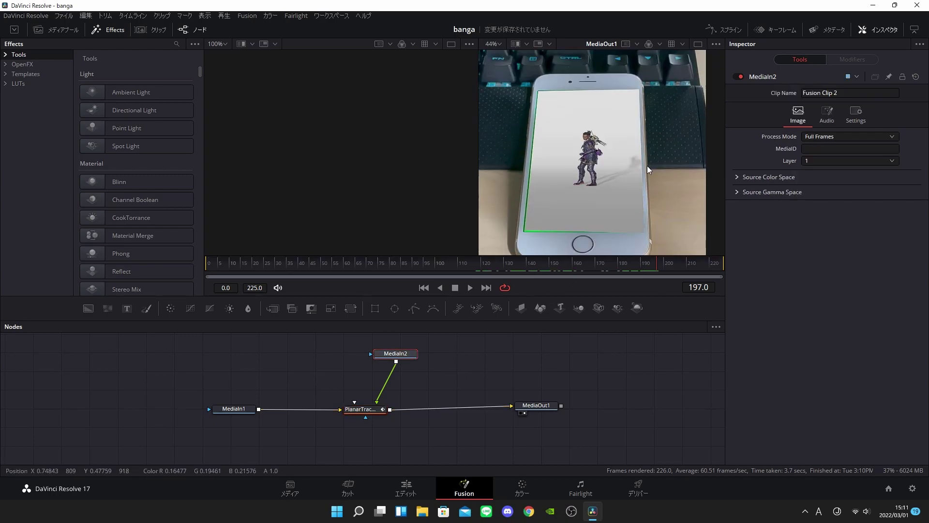
{"action": "left_click", "coordinate": [373, 411]}
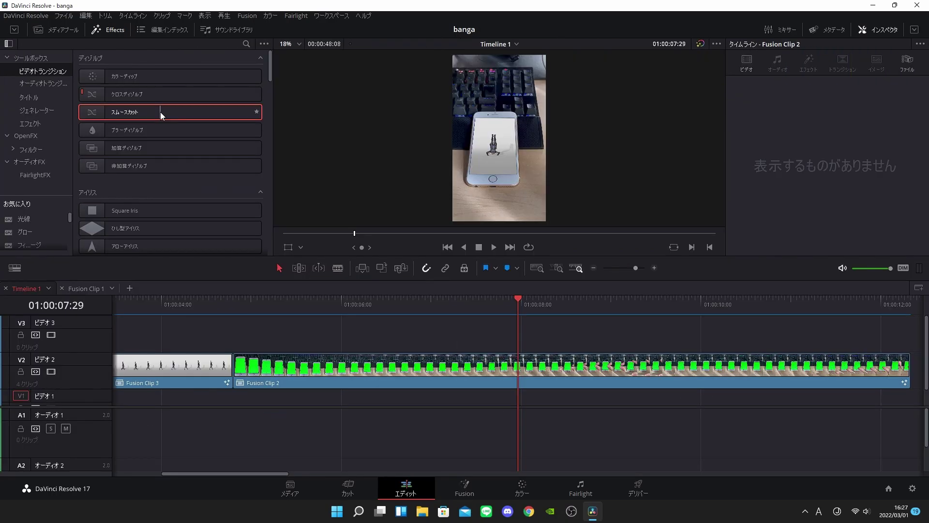
Drop a Smooth Cut between Fusion Clips 3 and 2 and set its ease to Out
{"action": "mouse_move", "coordinate": [117, 110]}
{"action": "left_mouse_down"}
{"action": "mouse_move", "coordinate": [259, 153]}
{"action": "mouse_move", "coordinate": [234, 366]}
{"action": "left_mouse_up"}
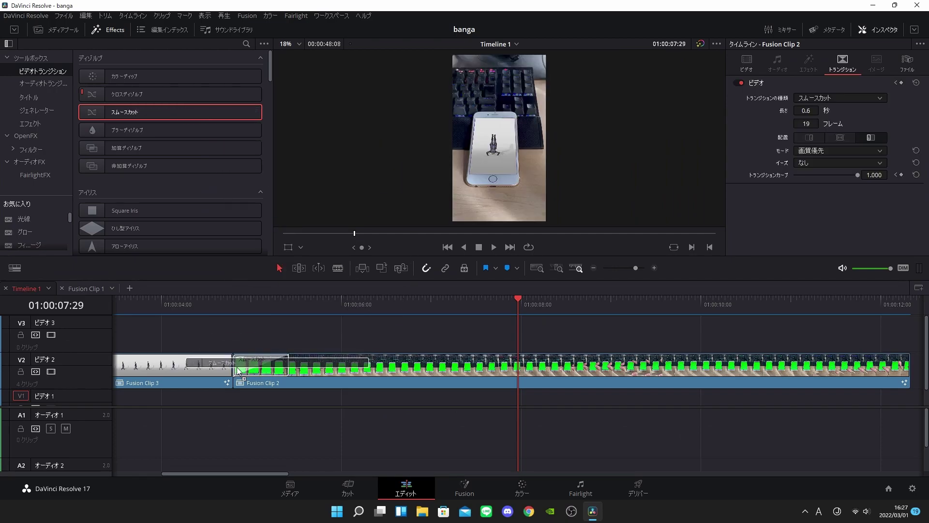
{"action": "left_click", "coordinate": [230, 307]}
{"action": "key", "text": "ctrl+equal"}
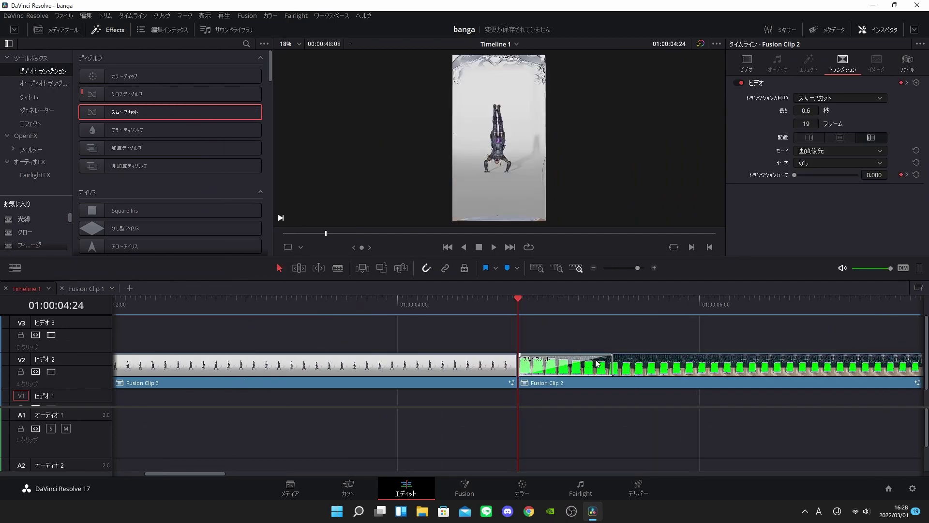
{"action": "left_click", "coordinate": [809, 161]}
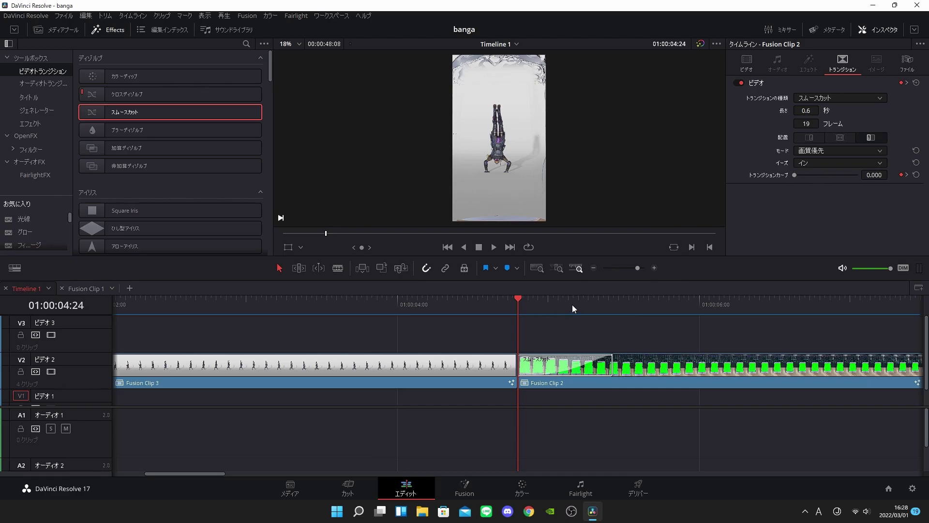
{"action": "left_click", "coordinate": [813, 162]}
{"action": "left_click", "coordinate": [812, 196]}
{"action": "mouse_move", "coordinate": [500, 304]}
{"action": "left_mouse_down"}
{"action": "mouse_move", "coordinate": [478, 308]}
{"action": "mouse_move", "coordinate": [570, 312]}
{"action": "left_mouse_up"}
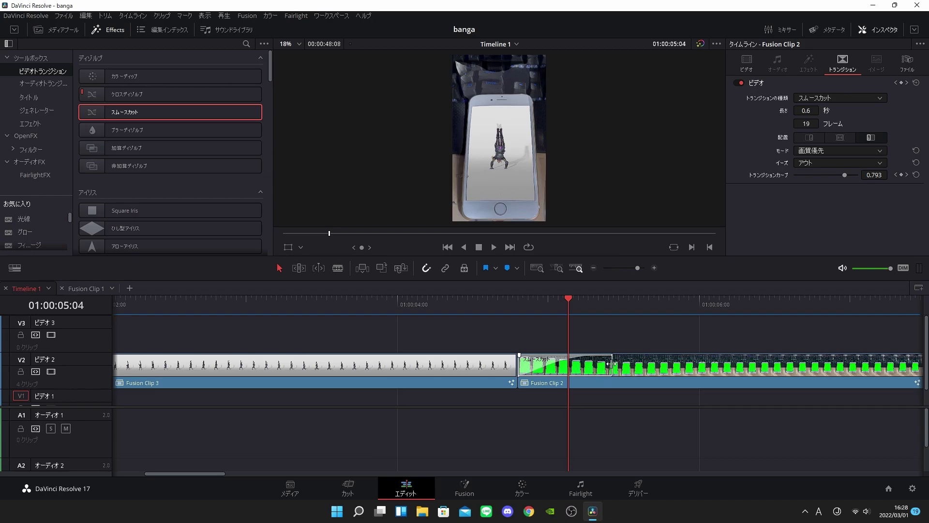
Shorten the smooth cut from 0.6 to 0.3 seconds and play it back several times
{"action": "left_click_drag", "start_coordinate": [611, 364], "coordinate": [567, 364]}
{"action": "left_click", "coordinate": [366, 301]}
{"action": "key", "text": "space"}
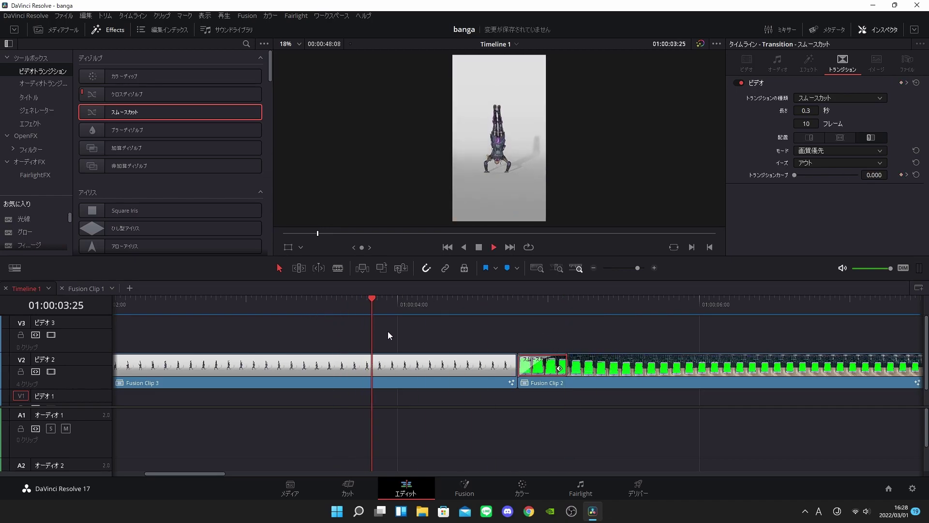
{"action": "key", "text": "ctrl+minus"}
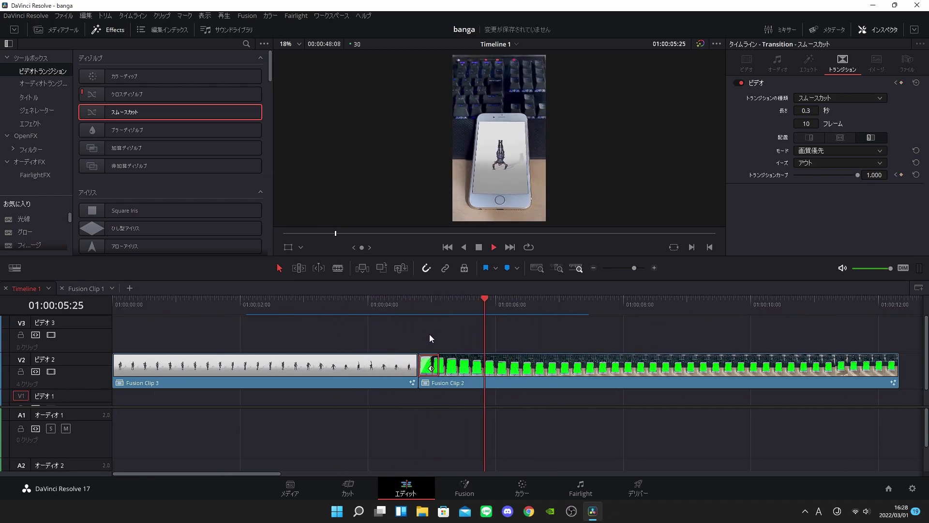
{"action": "key", "text": "ctrl+minus"}
{"action": "left_click", "coordinate": [169, 303]}
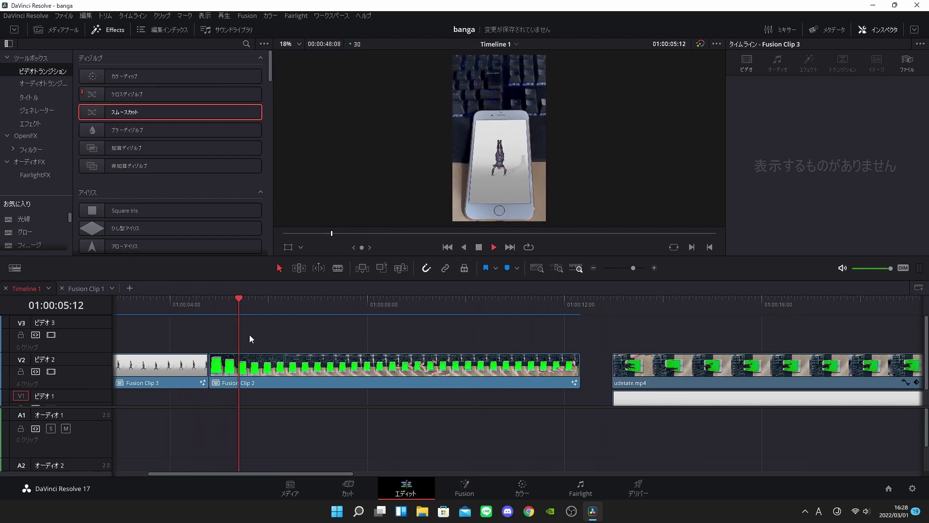
{"action": "key", "text": "space"}
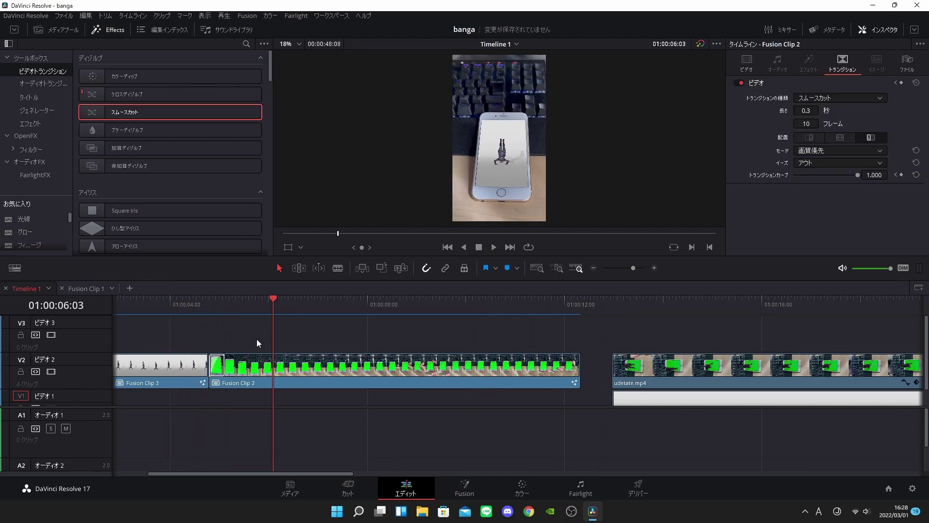
{"action": "left_click", "coordinate": [170, 304]}
{"action": "key", "text": "space"}
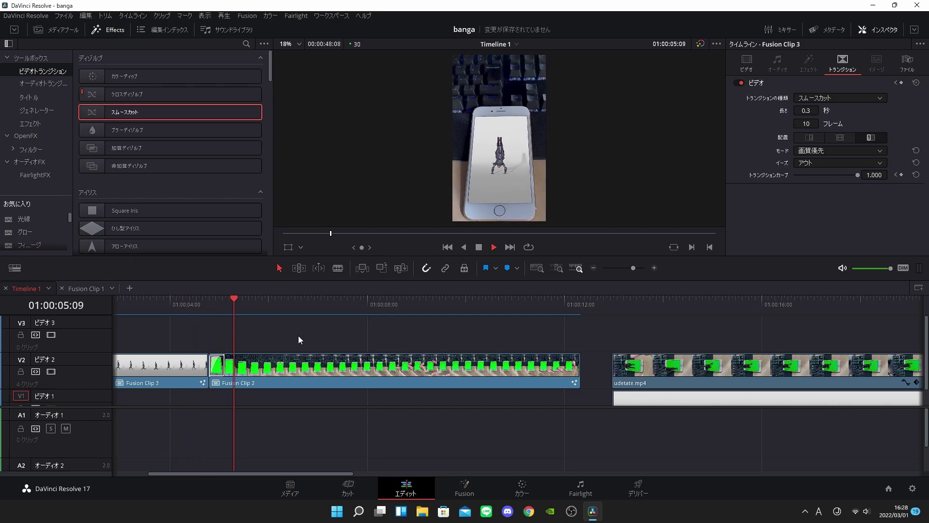
{"action": "key", "text": "space"}
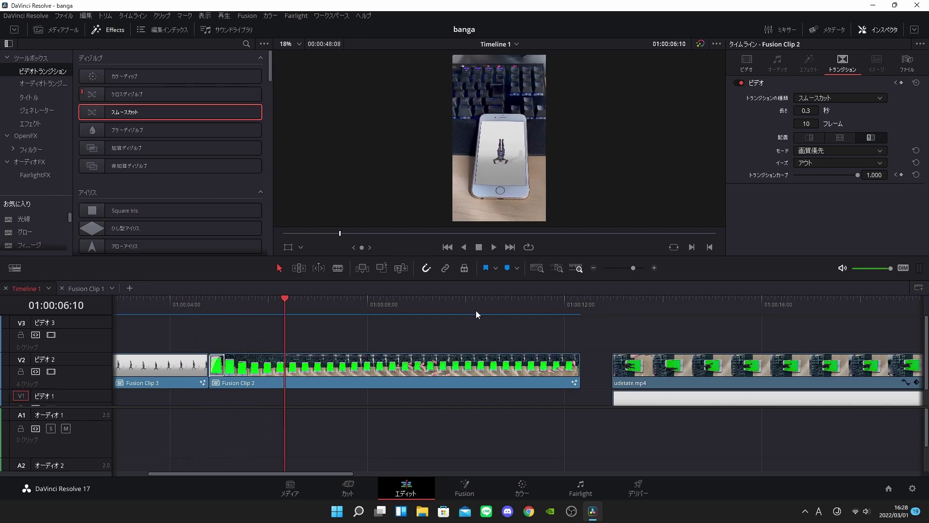
Select the udetate.mp4 clip and open it on the Fusion page
{"action": "left_click", "coordinate": [576, 304]}
{"action": "scroll", "coordinate": [600, 338], "scroll_direction": "up", "scroll_amount": 3}
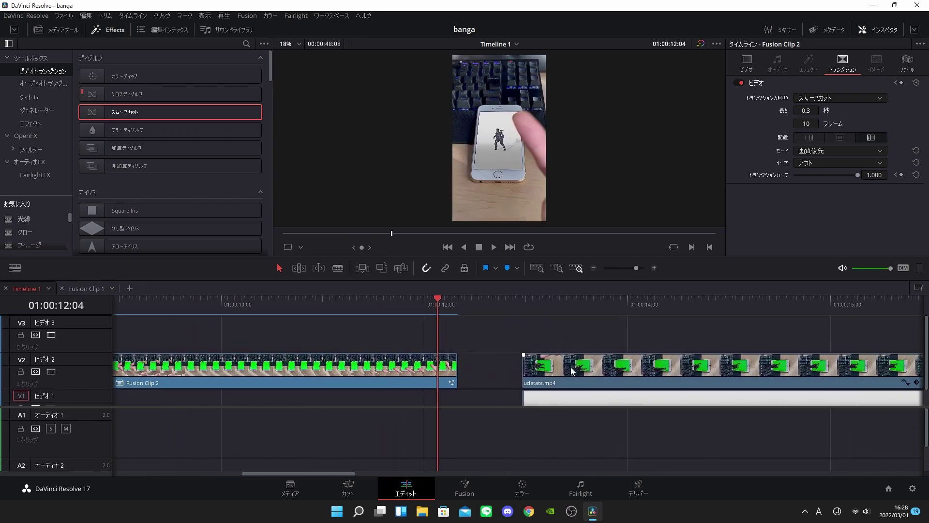
{"action": "left_click", "coordinate": [572, 372]}
{"action": "key", "text": "shift+5"}
In the Spline editor, fit the Transform1 Size curve and smooth its keyframes with S
{"action": "left_click", "coordinate": [719, 33]}
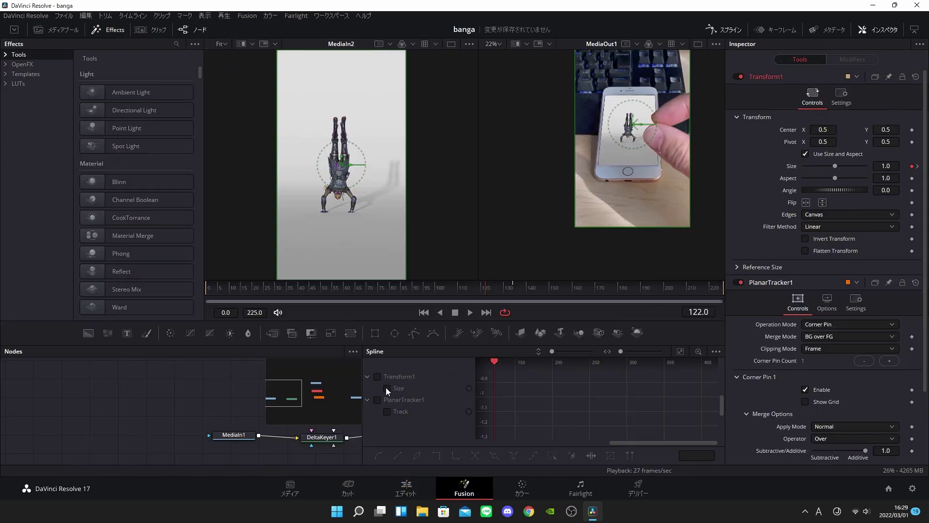
{"action": "left_click", "coordinate": [680, 352]}
{"action": "left_click", "coordinate": [502, 441]}
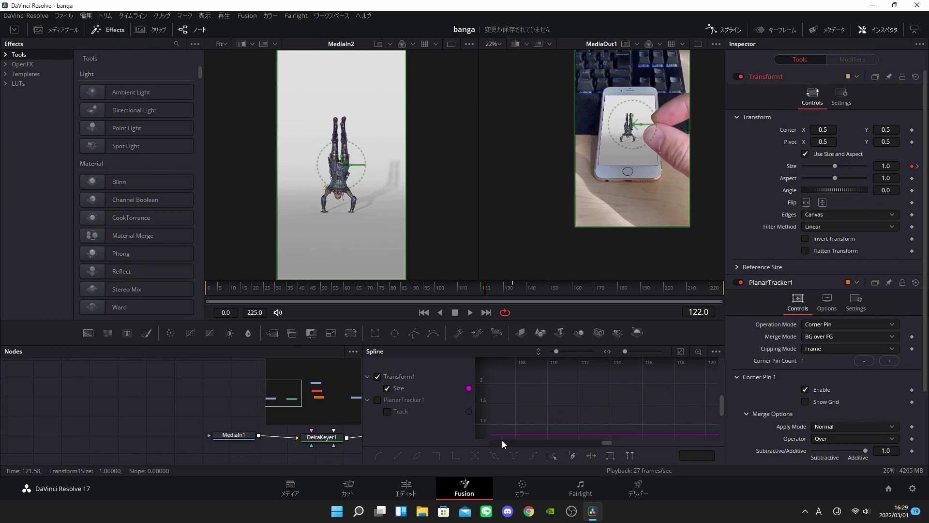
{"action": "left_click", "coordinate": [681, 352]}
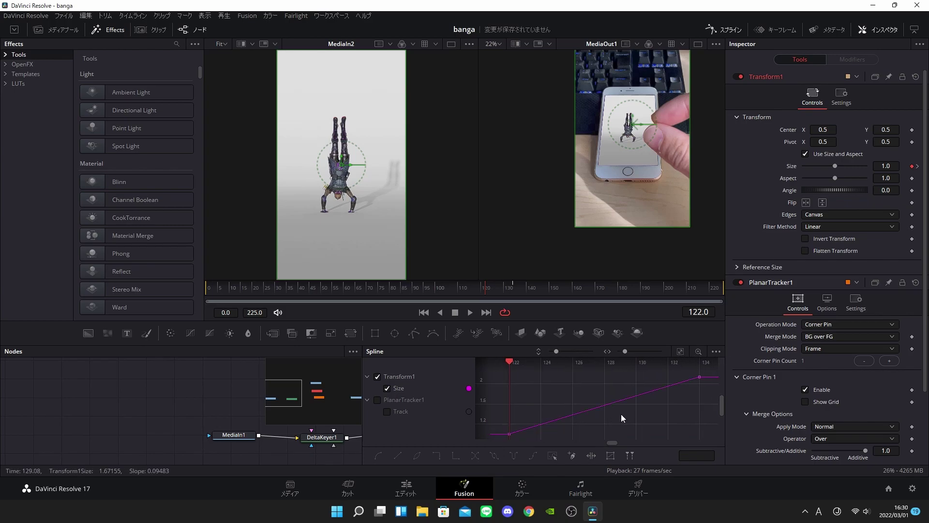
{"action": "left_click", "coordinate": [551, 425]}
{"action": "key", "text": "s"}
{"action": "left_click", "coordinate": [634, 415]}
Flatten the first Size keyframe's tangent for a slower ease-in and play it back from frame 115
{"action": "left_click_drag", "start_coordinate": [511, 363], "coordinate": [589, 365]}
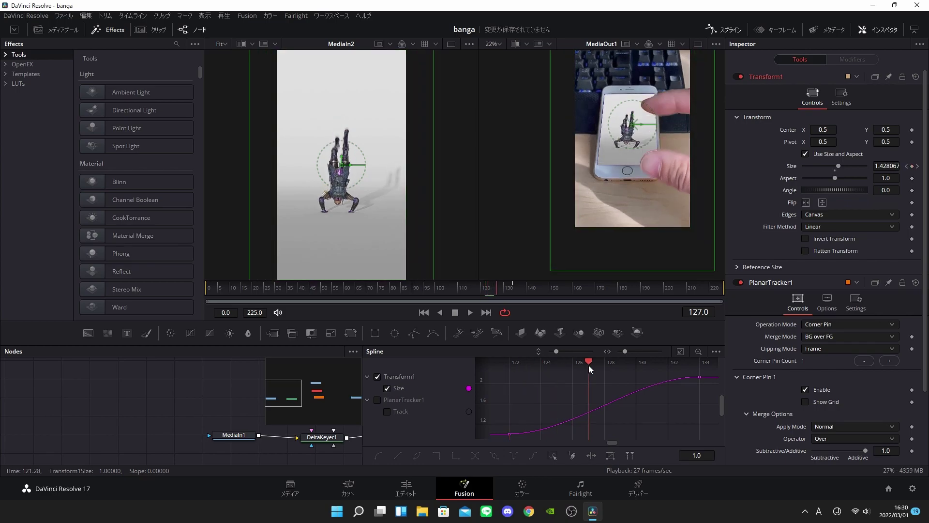
{"action": "left_click", "coordinate": [509, 434]}
{"action": "left_click_drag", "start_coordinate": [572, 436], "coordinate": [699, 434]}
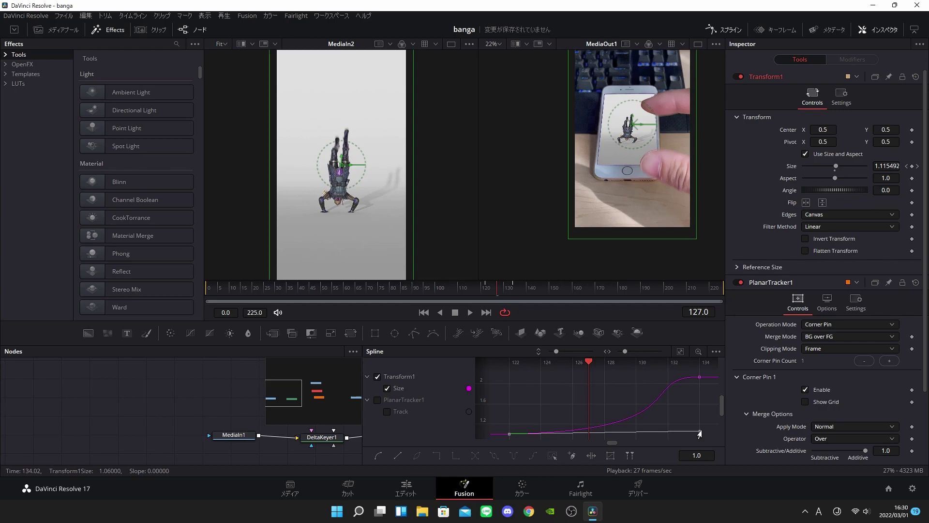
{"action": "left_click_drag", "start_coordinate": [540, 365], "coordinate": [512, 364]}
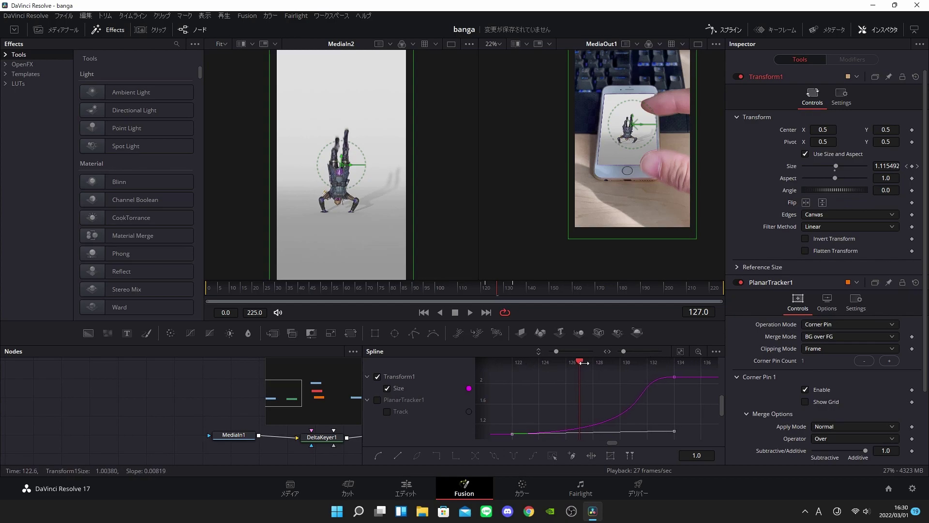
{"action": "key", "text": "space"}
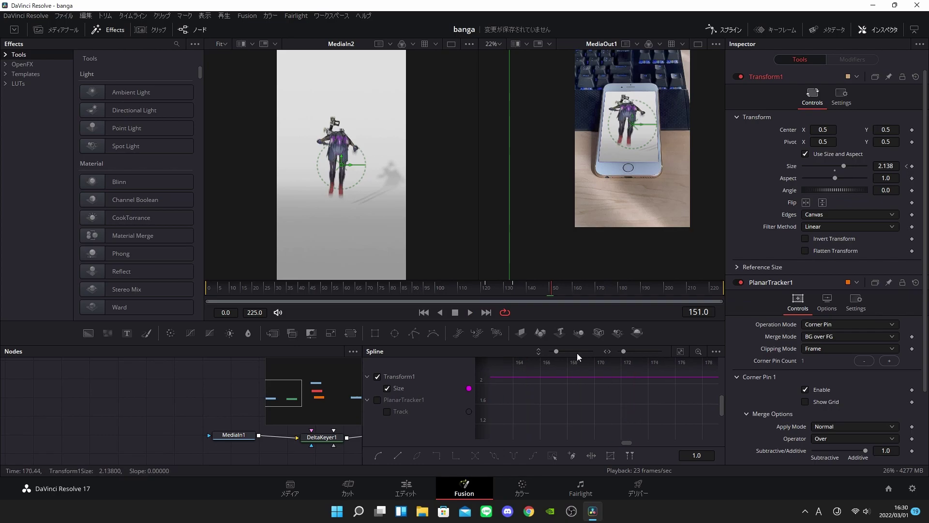
{"action": "left_click", "coordinate": [471, 289]}
{"action": "key", "text": "space"}
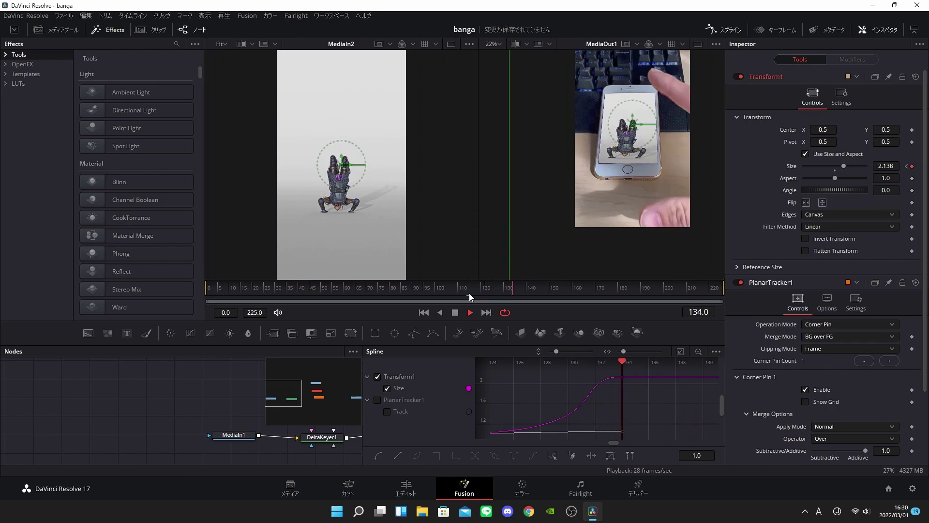
{"action": "left_click", "coordinate": [469, 292]}
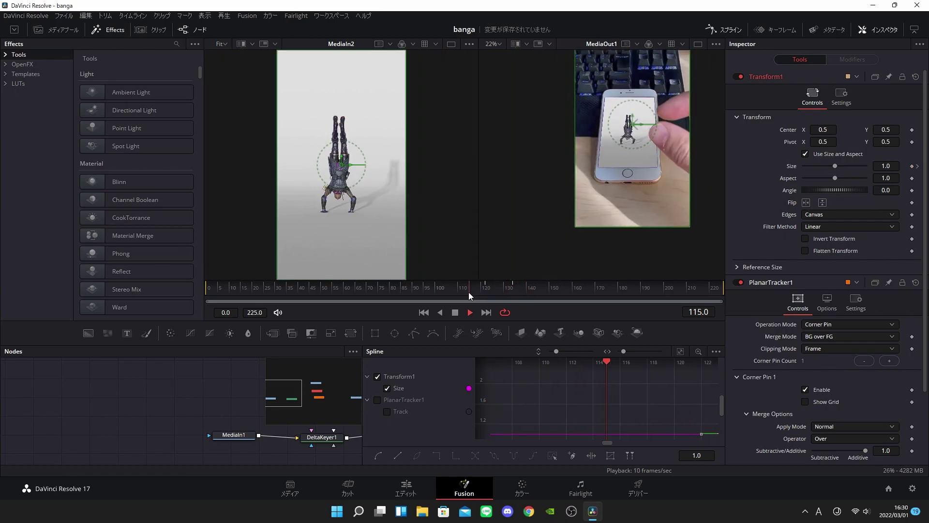
{"action": "key", "text": "space"}
Move the first Size keyframe to about frame 124, review the 2.13 end key, and return to Edit
{"action": "left_click", "coordinate": [497, 292]}
{"action": "left_click_drag", "start_coordinate": [497, 291], "coordinate": [491, 296]}
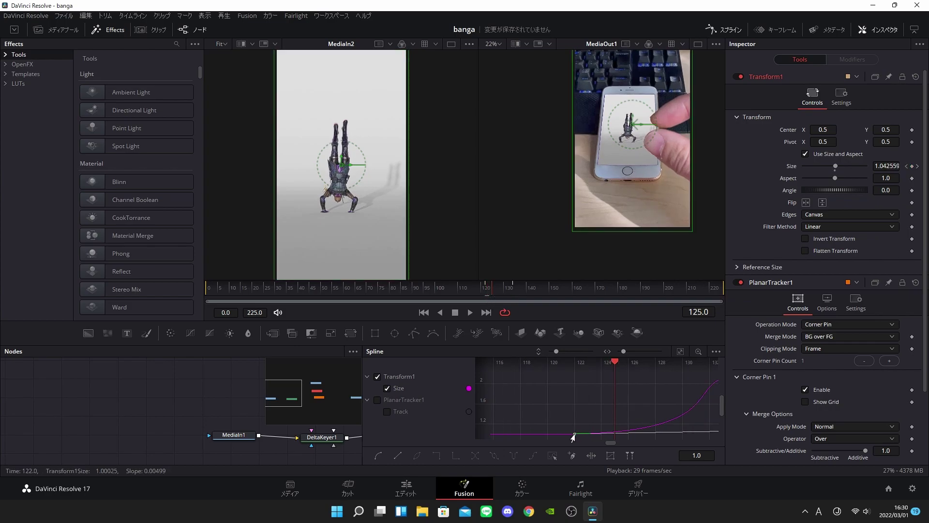
{"action": "left_click_drag", "start_coordinate": [587, 435], "coordinate": [615, 434]}
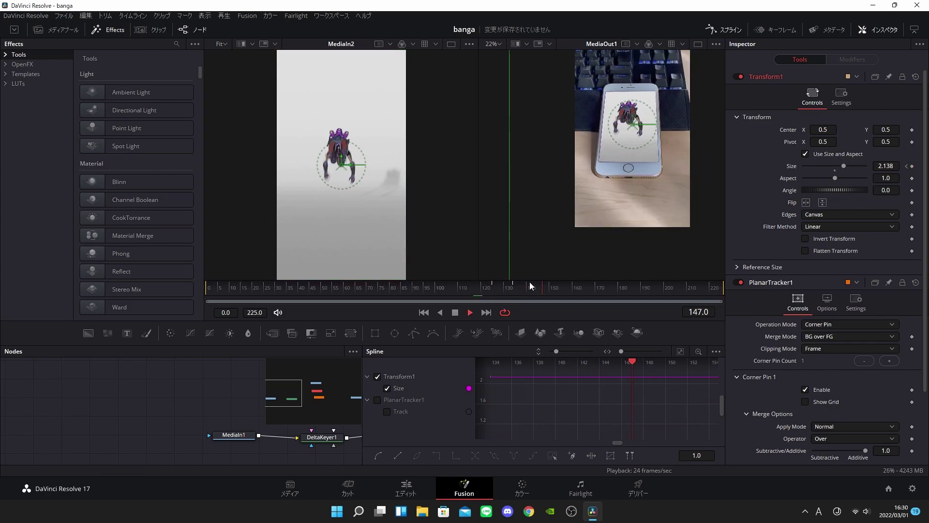
{"action": "left_click", "coordinate": [510, 296]}
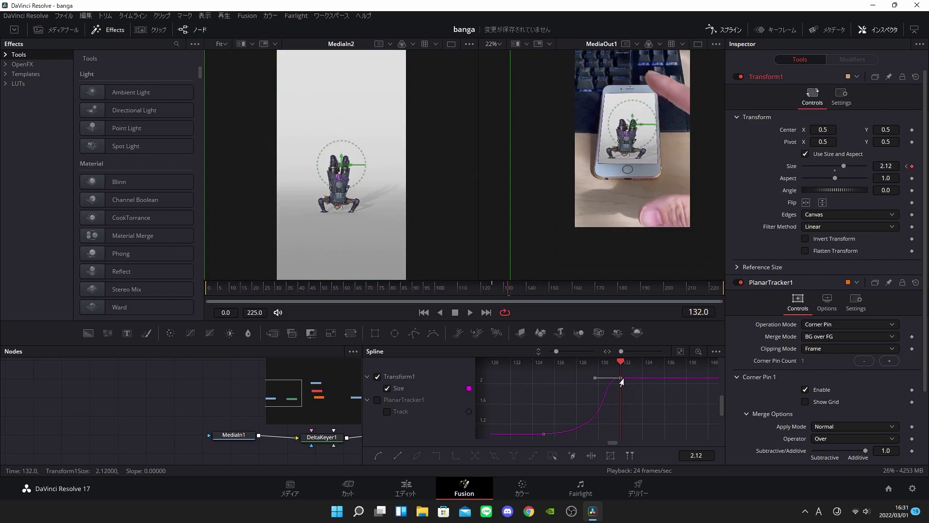
{"action": "left_click", "coordinate": [641, 377]}
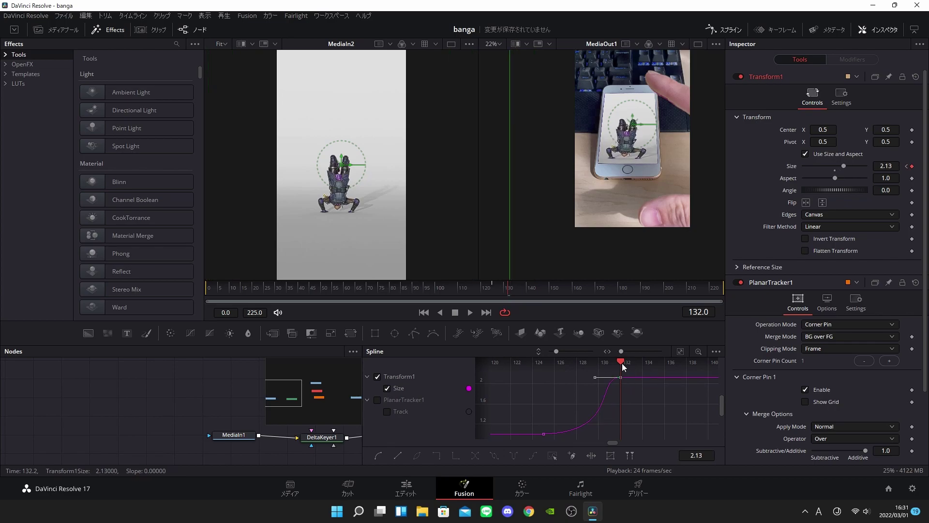
{"action": "left_click", "coordinate": [499, 291]}
{"action": "left_click", "coordinate": [469, 312]}
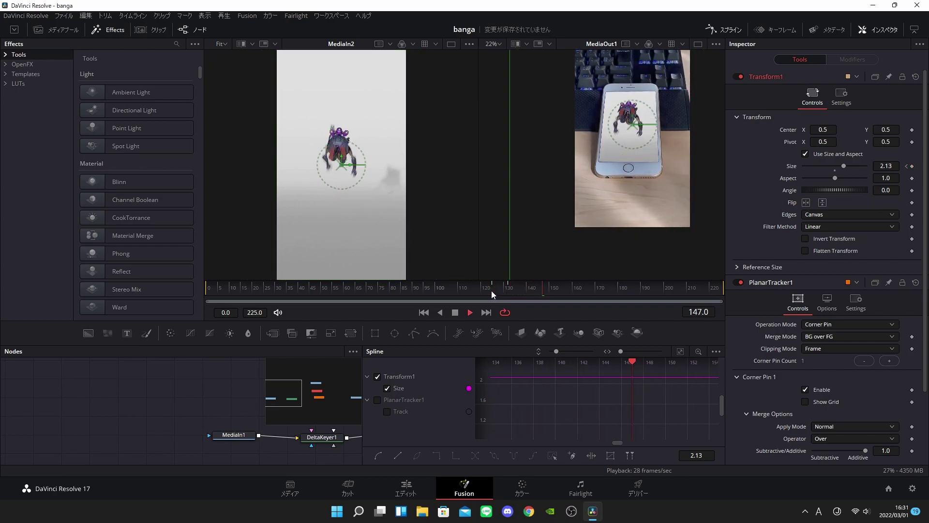
{"action": "left_click", "coordinate": [381, 289]}
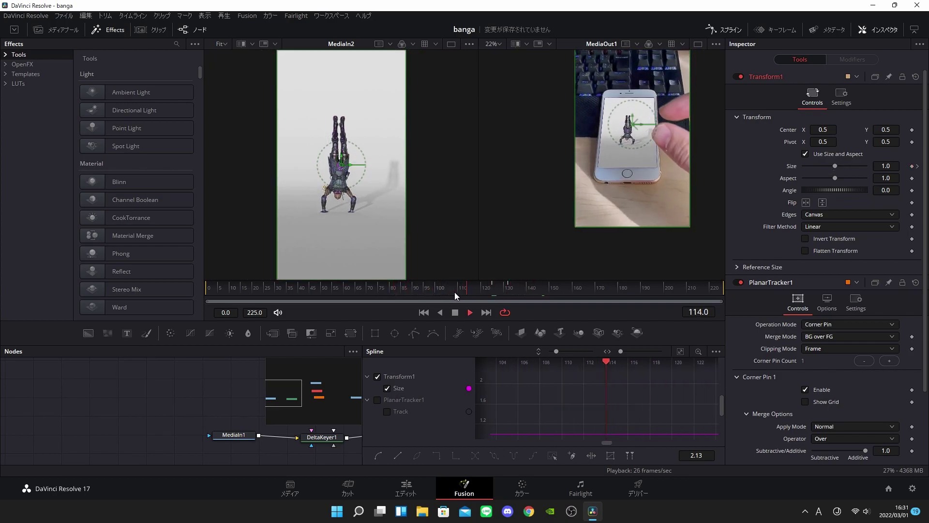
{"action": "key", "text": "space"}
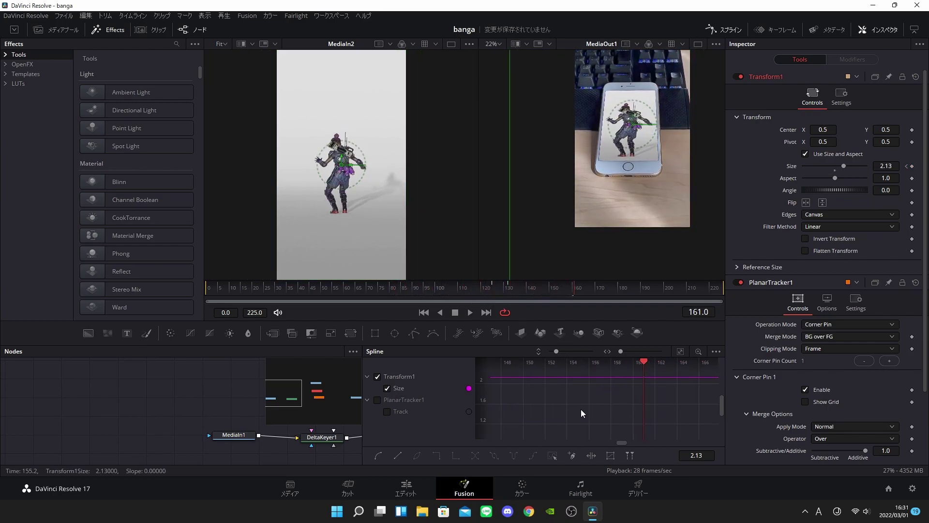
{"action": "left_click", "coordinate": [401, 487]}
Play back the edit timeline from the start of the composite clip
{"action": "left_click_drag", "start_coordinate": [484, 305], "coordinate": [173, 337]}
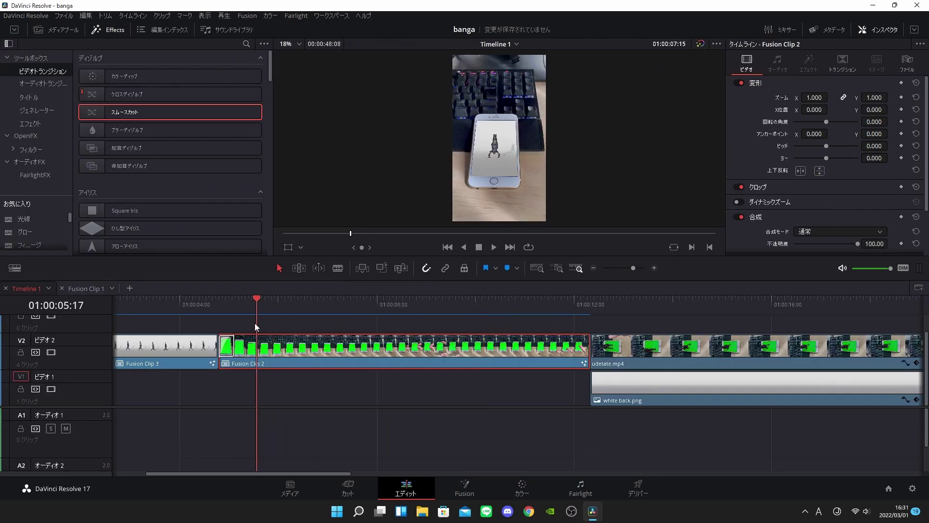
{"action": "key", "text": "space"}
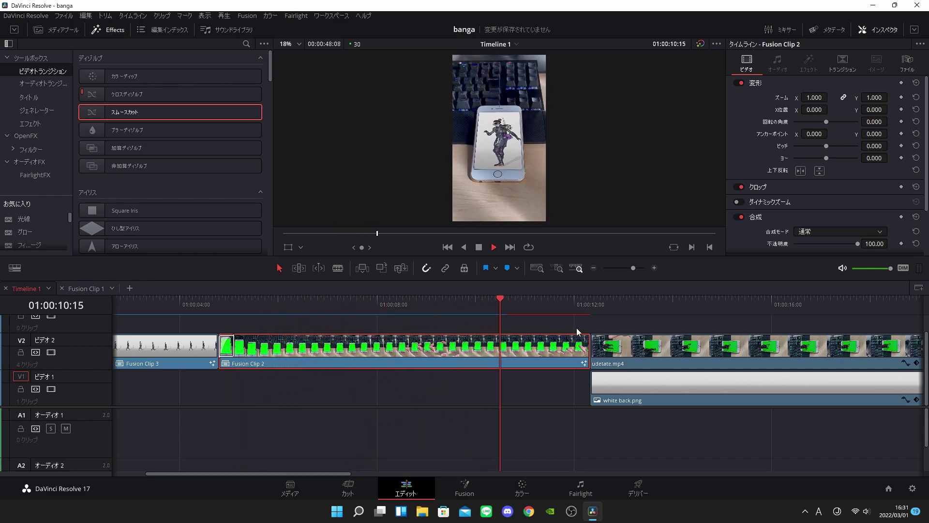
{"action": "key", "text": "space"}
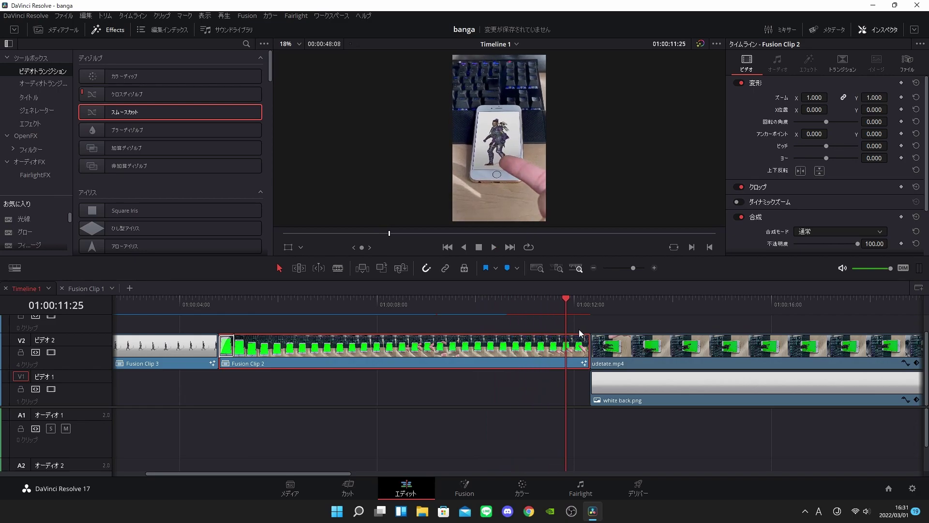
Merge udetate.mp4 and white back.png into a new Fusion clip and open it in Fusion
{"action": "left_click", "coordinate": [645, 300]}
{"action": "left_click_drag", "start_coordinate": [644, 349], "coordinate": [670, 372]}
{"action": "right_click", "coordinate": [670, 353]}
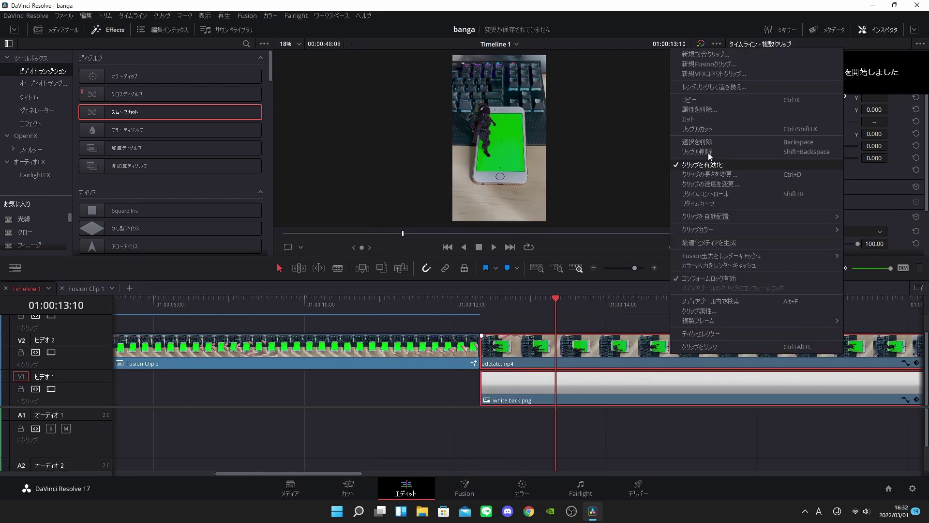
{"action": "left_click", "coordinate": [697, 64]}
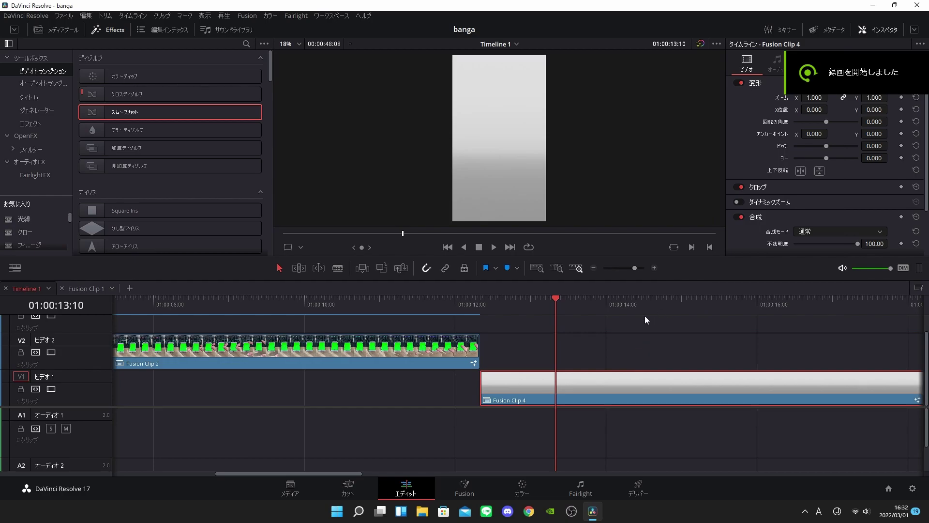
{"action": "left_click", "coordinate": [477, 487]}
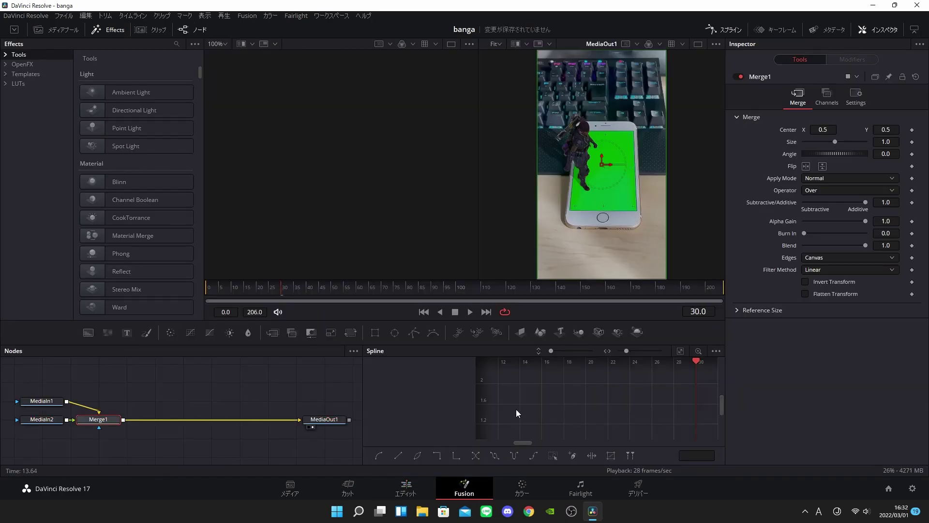
Spread Merge1 and MediaOut1 to the right and hide the Spline panel for more node space
{"action": "left_click_drag", "start_coordinate": [108, 420], "coordinate": [263, 421]}
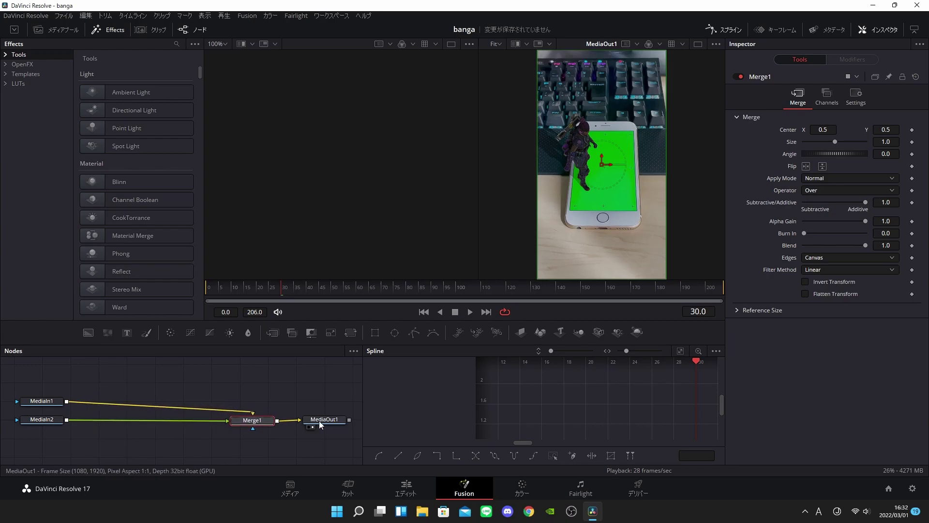
{"action": "left_click_drag", "start_coordinate": [329, 419], "coordinate": [342, 417]}
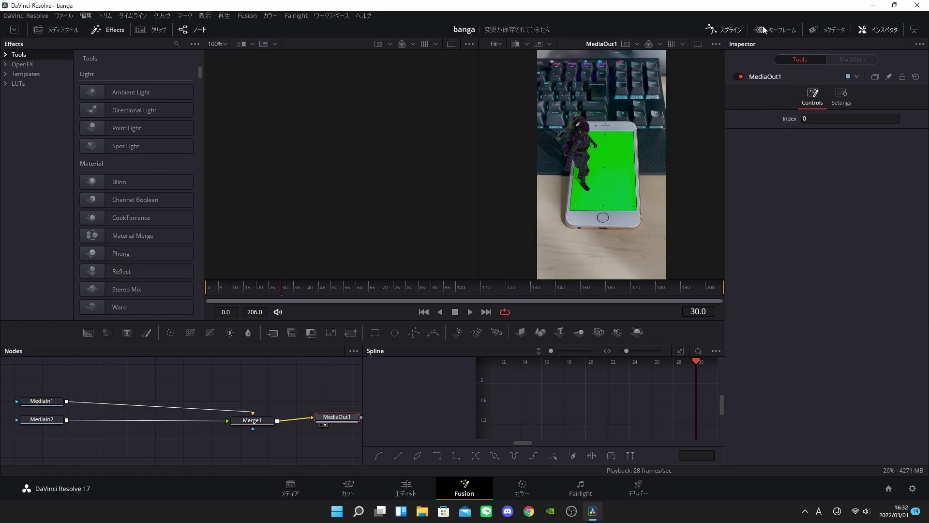
{"action": "left_click", "coordinate": [733, 31]}
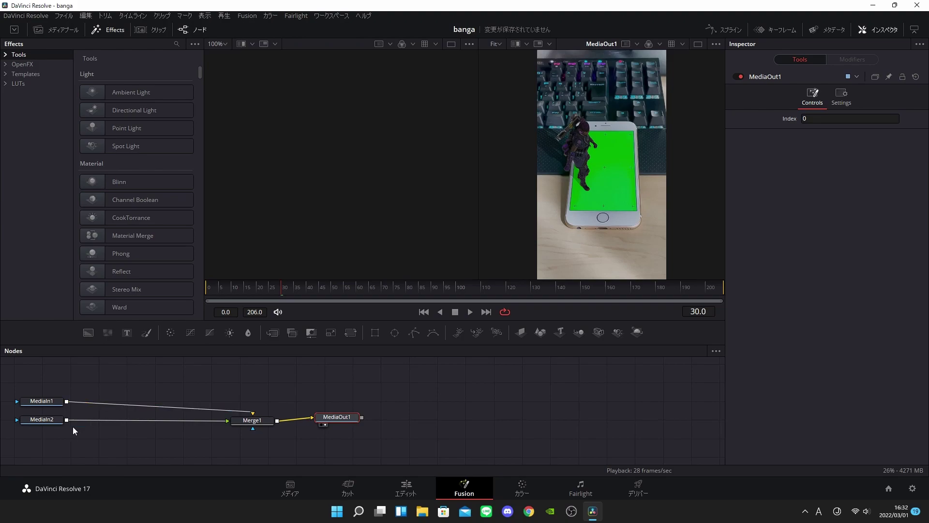
{"action": "left_click_drag", "start_coordinate": [41, 401], "coordinate": [379, 186]}
{"action": "left_click_drag", "start_coordinate": [336, 417], "coordinate": [409, 414]}
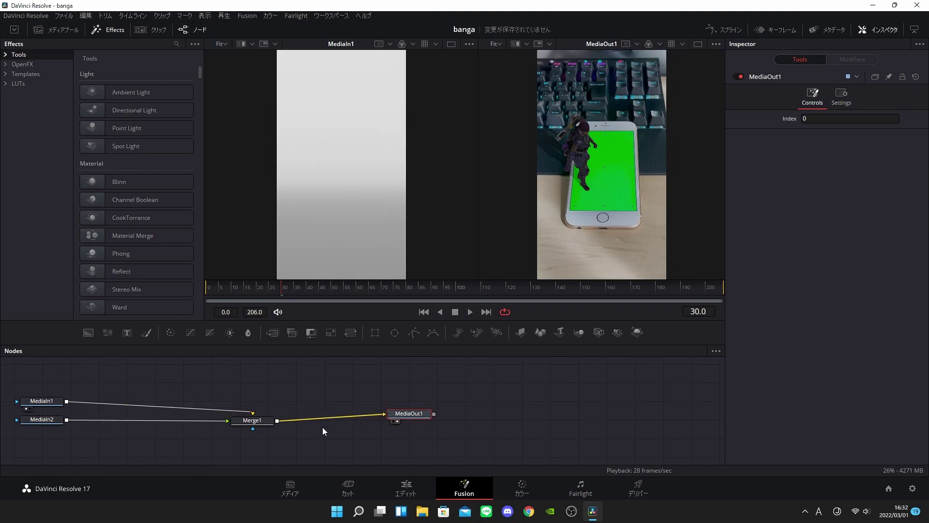
{"action": "left_click_drag", "start_coordinate": [252, 420], "coordinate": [343, 411]}
Insert a Delta Keyer after MediaIn2 using the 'dk' tool search
{"action": "left_click", "coordinate": [41, 419]}
{"action": "key", "text": "shift+space"}
{"action": "type", "text": "Tracker"}
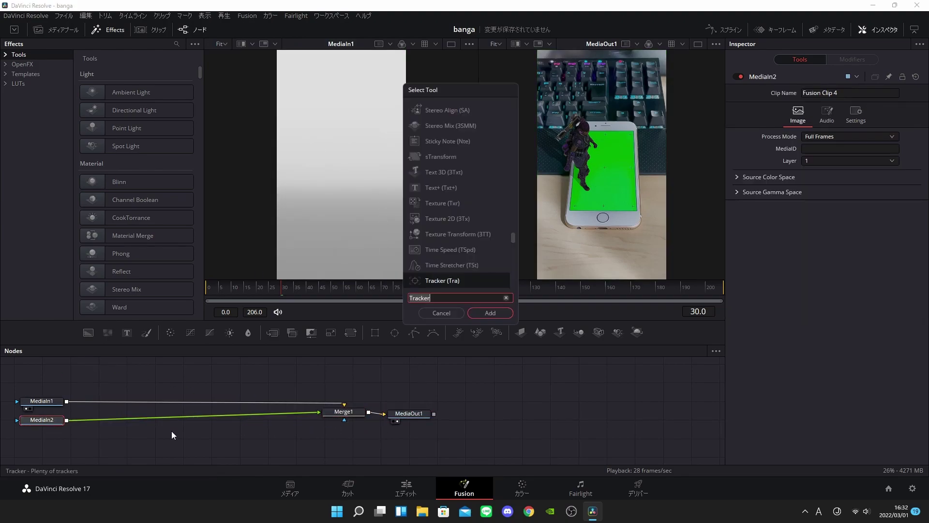
{"action": "left_click", "coordinate": [506, 298]}
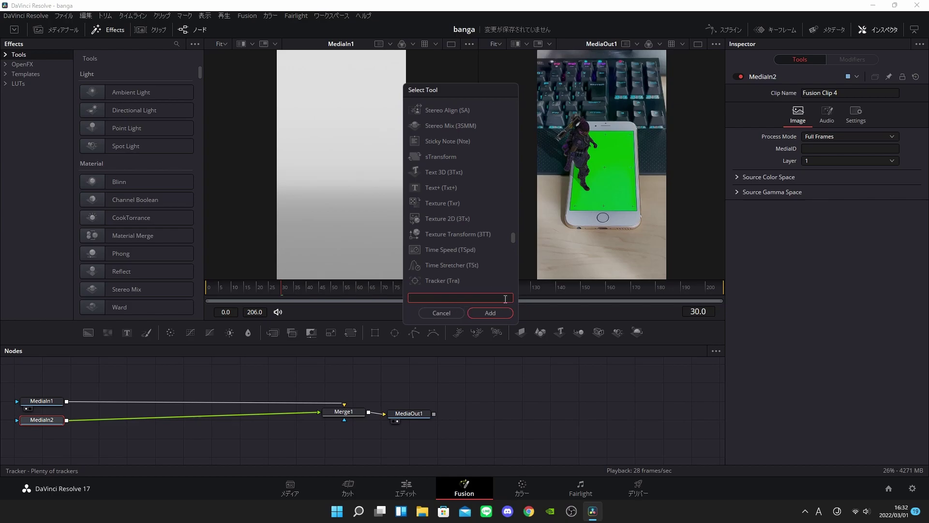
{"action": "type", "text": "dk"}
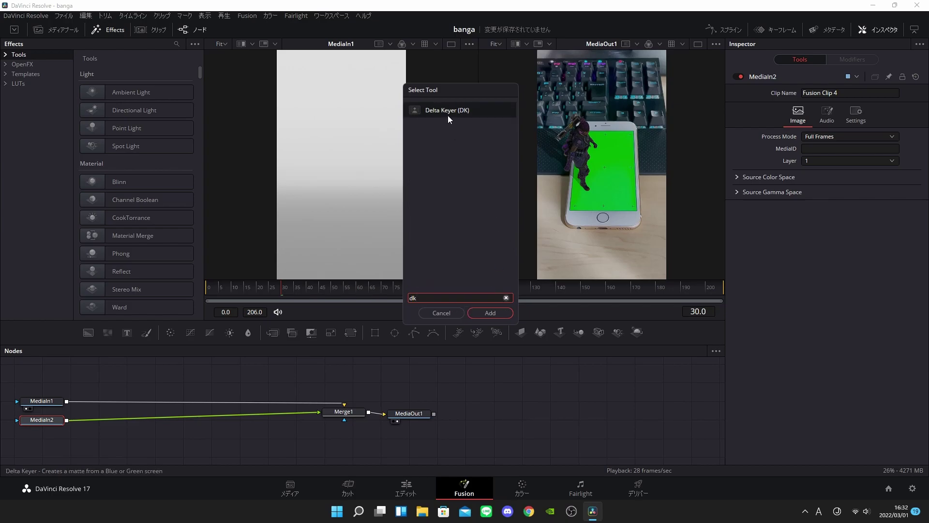
{"action": "left_click", "coordinate": [475, 313]}
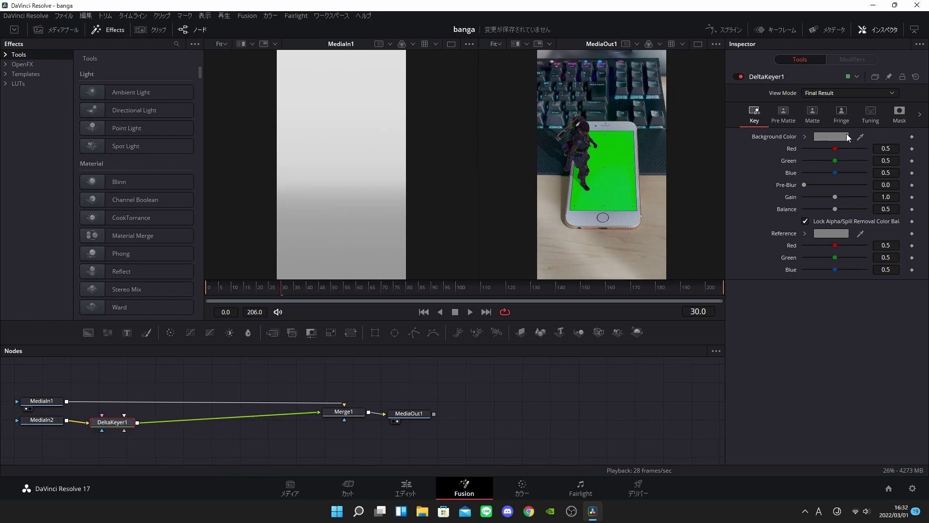
Sample the phone's green screen as the Delta Keyer background colour and set Gain to 1.6
{"action": "left_click_drag", "start_coordinate": [824, 139], "coordinate": [602, 180]}
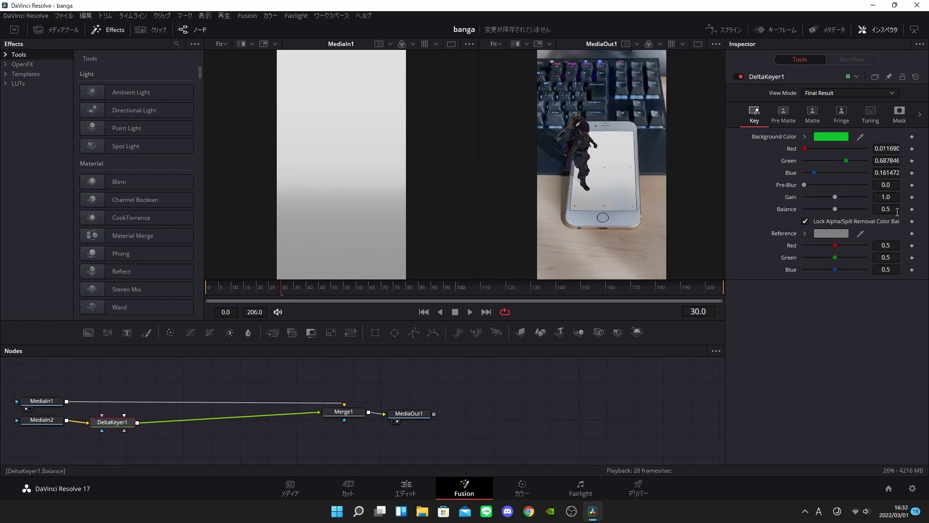
{"action": "left_click", "coordinate": [882, 197]}
{"action": "type", "text": "1.6"}
{"action": "key", "text": "Return"}
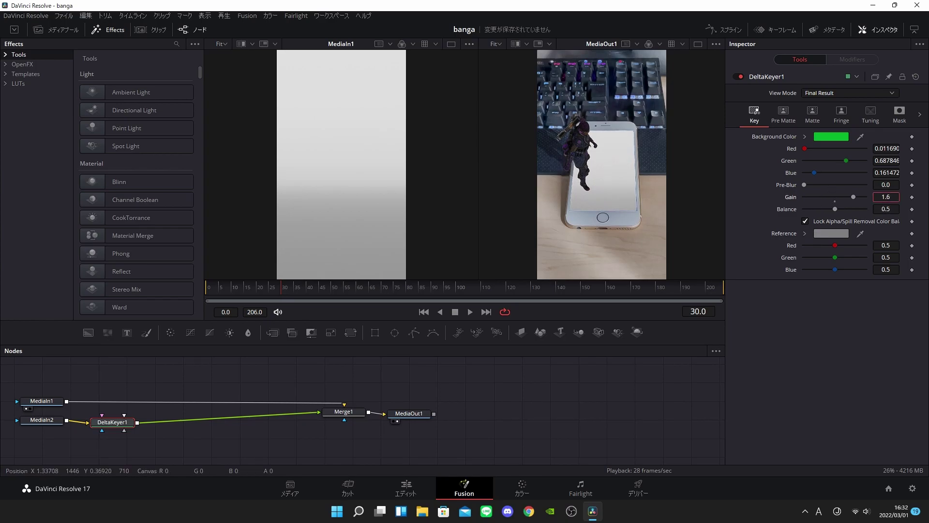
Check Merge1 and scrub through frames, including frame 68, to review the key
{"action": "left_click_drag", "start_coordinate": [323, 414], "coordinate": [306, 430]}
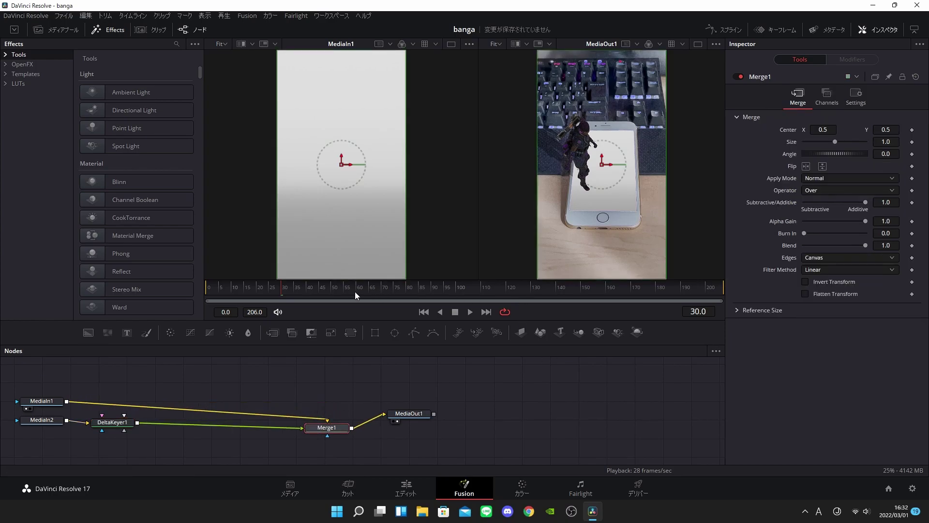
{"action": "left_click_drag", "start_coordinate": [355, 291], "coordinate": [379, 292]}
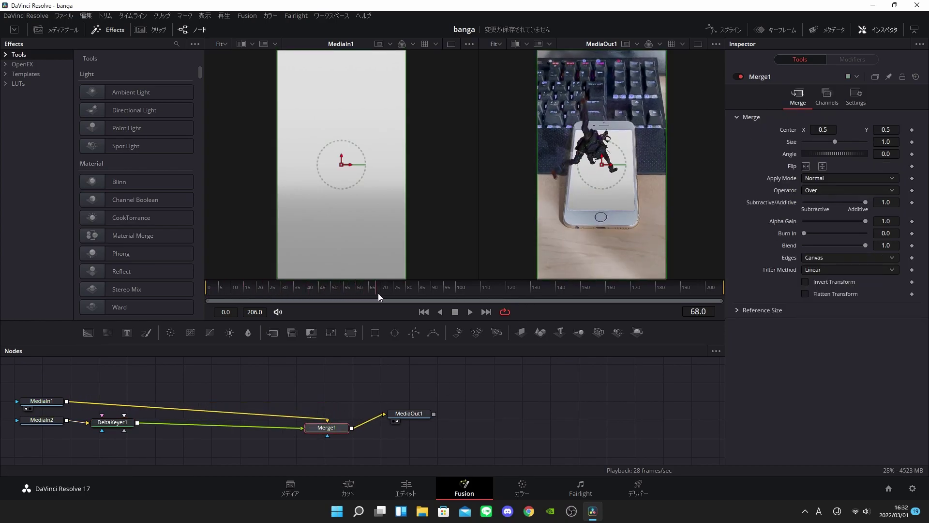
{"action": "mouse_move", "coordinate": [537, 300]}
{"action": "left_mouse_down"}
{"action": "mouse_move", "coordinate": [303, 303]}
{"action": "mouse_move", "coordinate": [443, 296]}
{"action": "mouse_move", "coordinate": [758, 301]}
{"action": "left_mouse_up"}
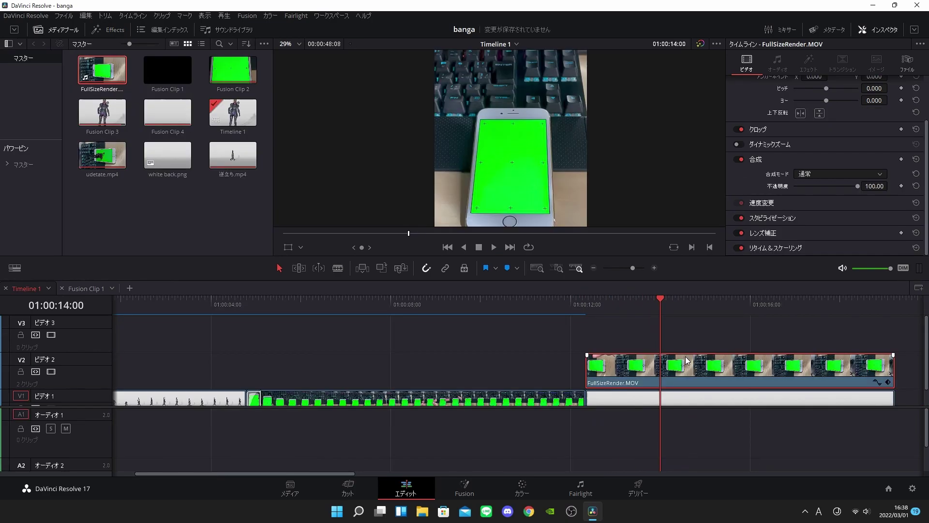
Move FullSizeRender.MOV up to V3 and place white back.png on V2 at 01:00:12:00
{"action": "scroll", "coordinate": [687, 361], "scroll_direction": "down", "scroll_amount": 3}
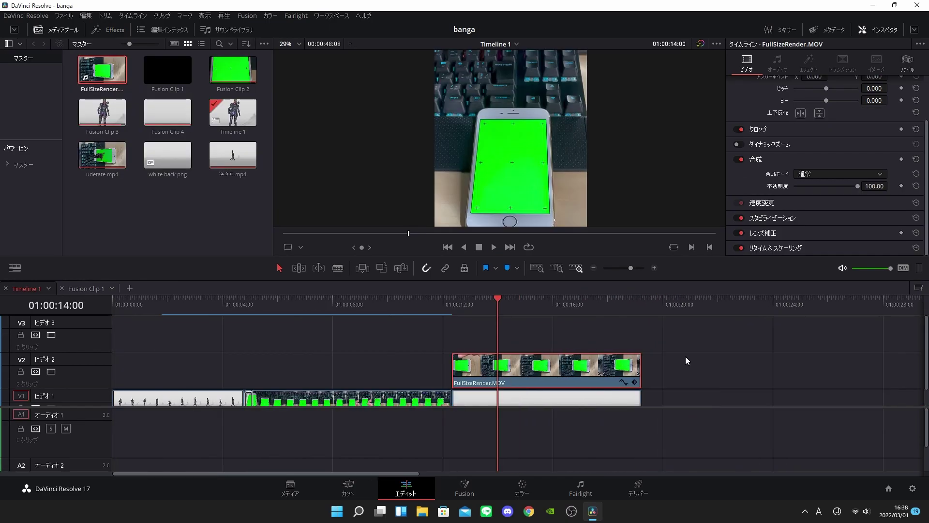
{"action": "scroll", "coordinate": [687, 361], "scroll_direction": "down", "scroll_amount": 3}
{"action": "scroll", "coordinate": [688, 360], "scroll_direction": "up", "scroll_amount": 3}
{"action": "left_click_drag", "start_coordinate": [592, 361], "coordinate": [597, 318]}
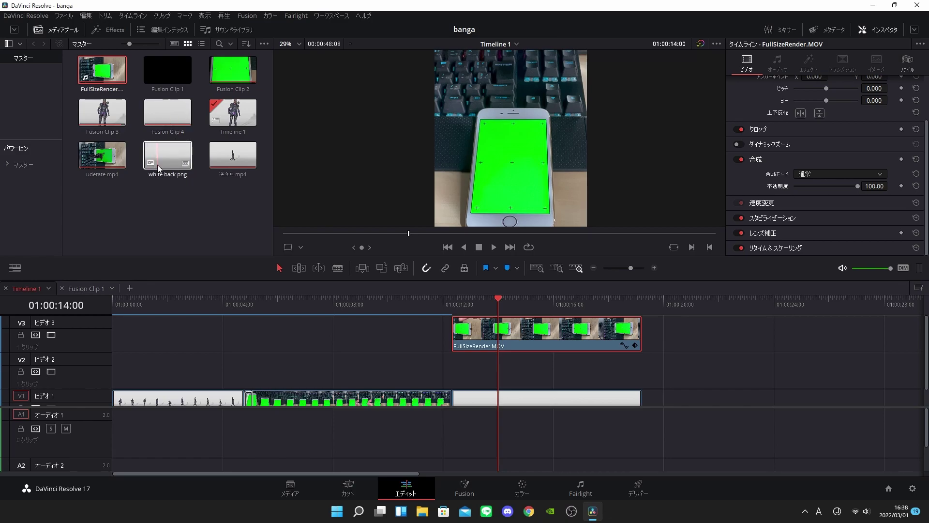
{"action": "mouse_move", "coordinate": [159, 168]}
{"action": "left_mouse_down"}
{"action": "mouse_move", "coordinate": [564, 373]}
{"action": "mouse_move", "coordinate": [640, 370]}
{"action": "mouse_move", "coordinate": [586, 341]}
{"action": "left_mouse_up"}
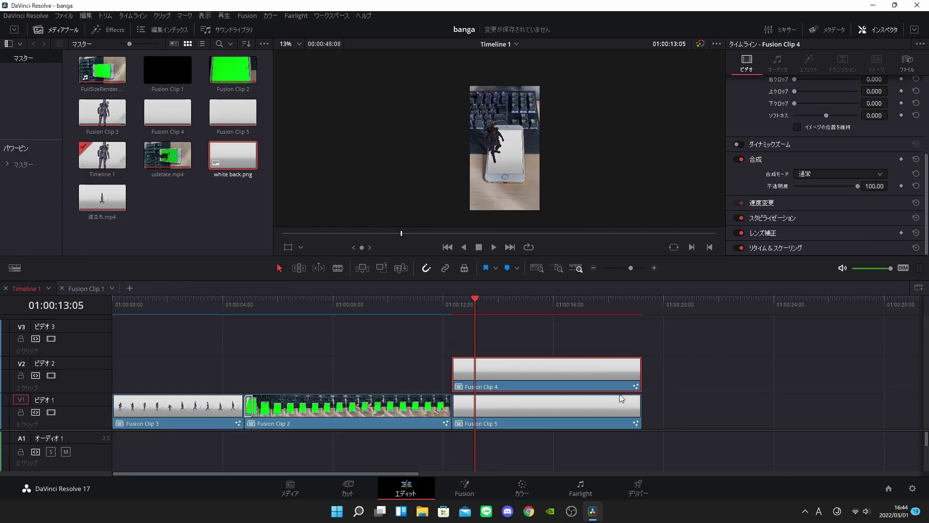
{"action": "right_click", "coordinate": [582, 374]}
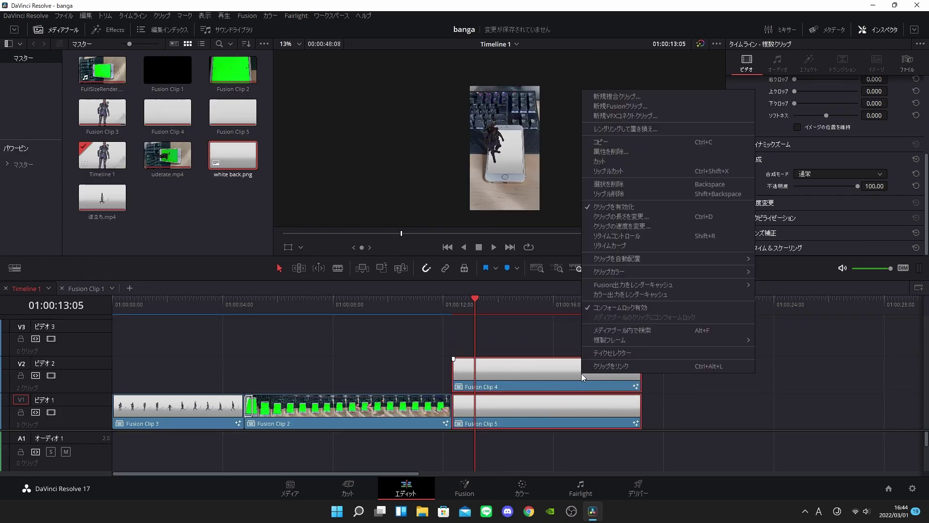
Combine the stacked clips into a Fusion clip, shift its nodes right, and add an Ellipse mask to Merge1
{"action": "left_click", "coordinate": [621, 106]}
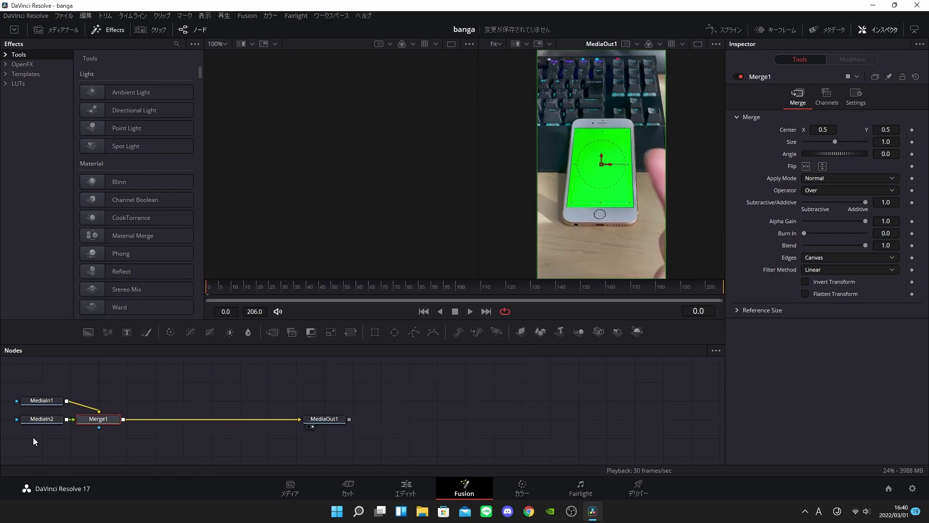
{"action": "left_click_drag", "start_coordinate": [33, 437], "coordinate": [420, 411]}
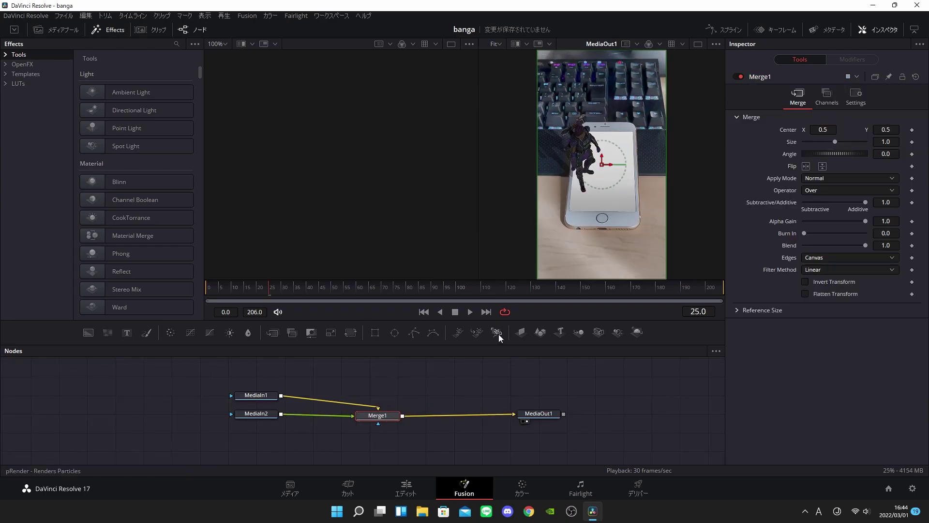
{"action": "left_click", "coordinate": [394, 332]}
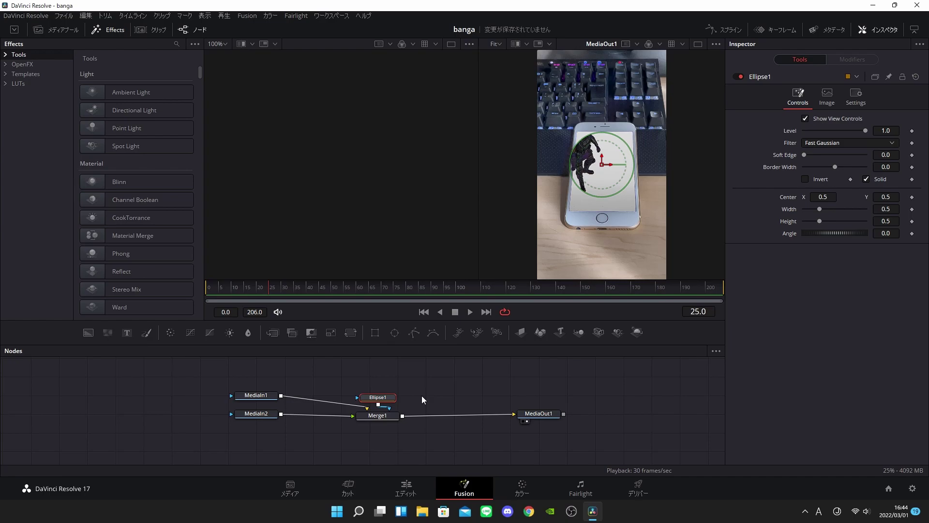
Replace the ellipse with a Polygon1 mask under Merge1 and draw a closed shape around the frame
{"action": "key", "text": "Delete"}
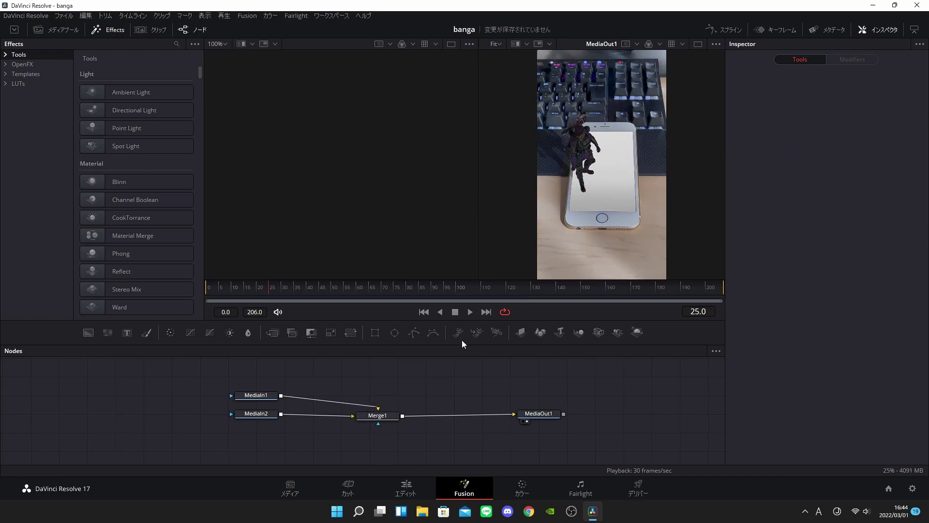
{"action": "left_click", "coordinate": [413, 332]}
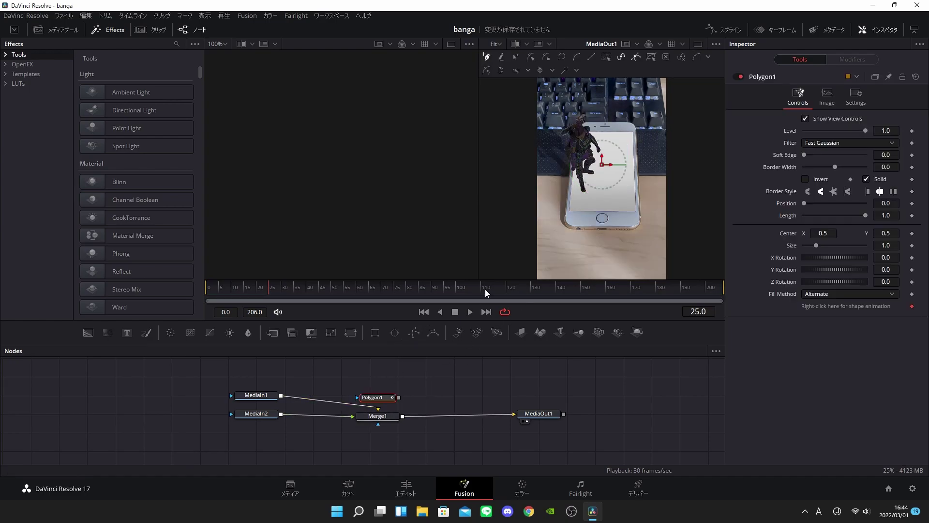
{"action": "left_click_drag", "start_coordinate": [385, 401], "coordinate": [367, 447]}
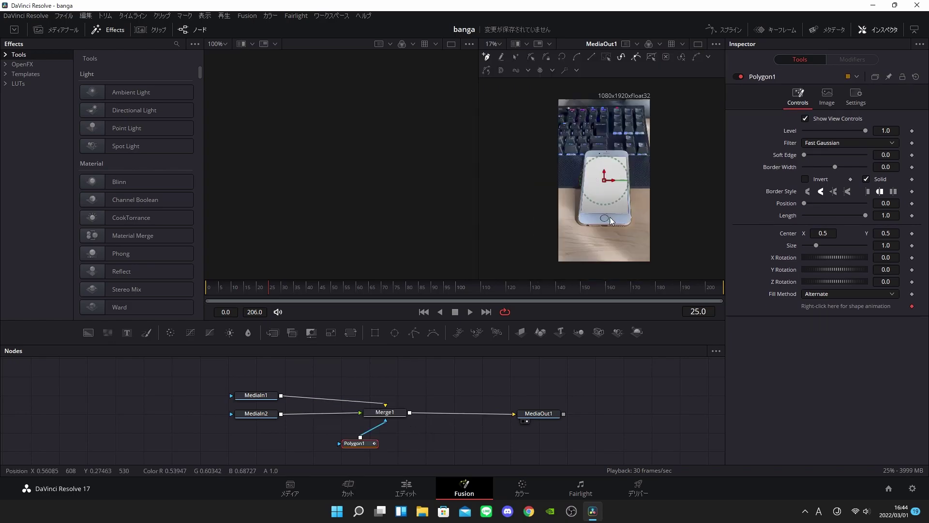
{"action": "left_click", "coordinate": [556, 99]}
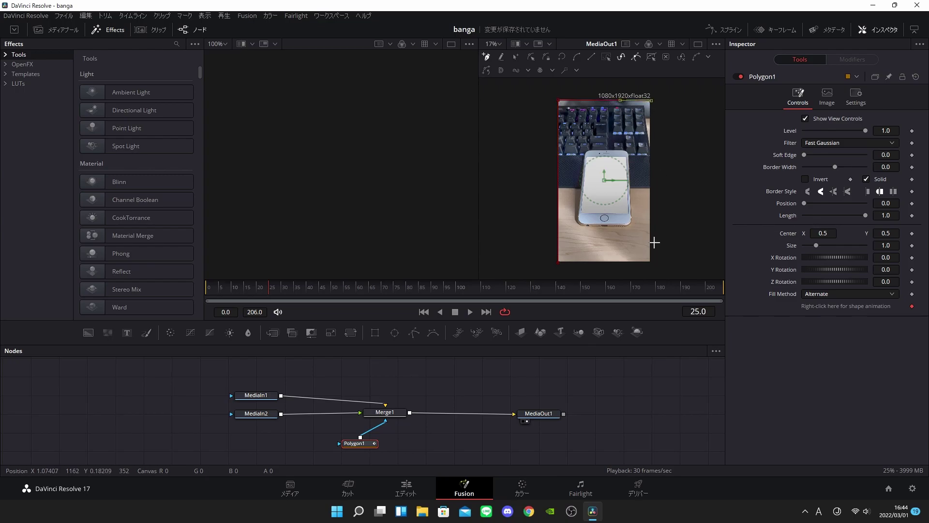
{"action": "left_click", "coordinate": [558, 266]}
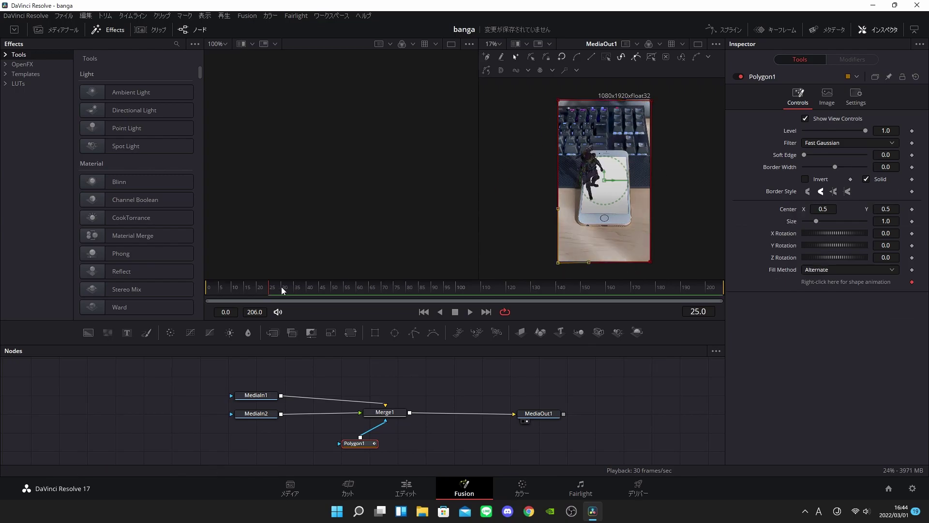
{"action": "left_click_drag", "start_coordinate": [282, 291], "coordinate": [209, 291]}
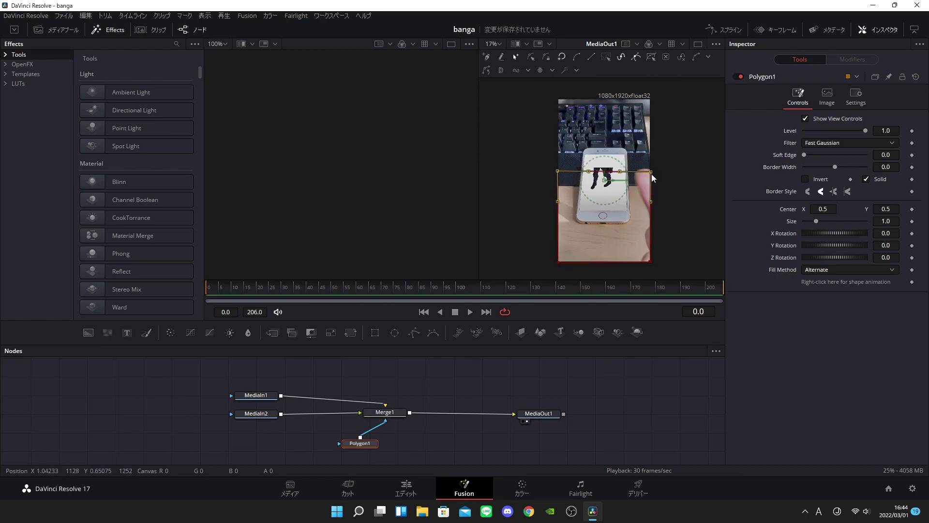
Keyframe Polygon1's top edge from a low strip up to reveal the character, then preview
{"action": "mouse_move", "coordinate": [651, 174]}
{"action": "left_mouse_down"}
{"action": "mouse_move", "coordinate": [652, 219]}
{"action": "mouse_move", "coordinate": [652, 212]}
{"action": "left_mouse_up"}
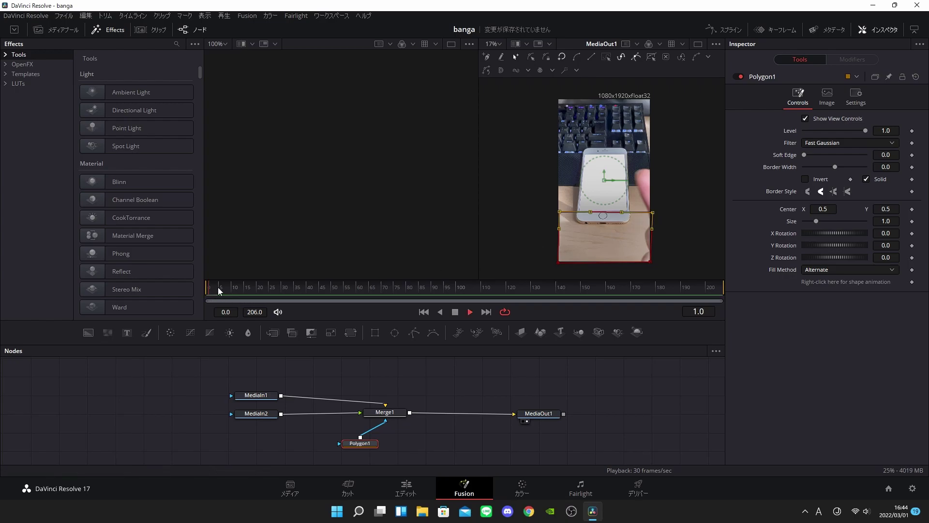
{"action": "key", "text": "space"}
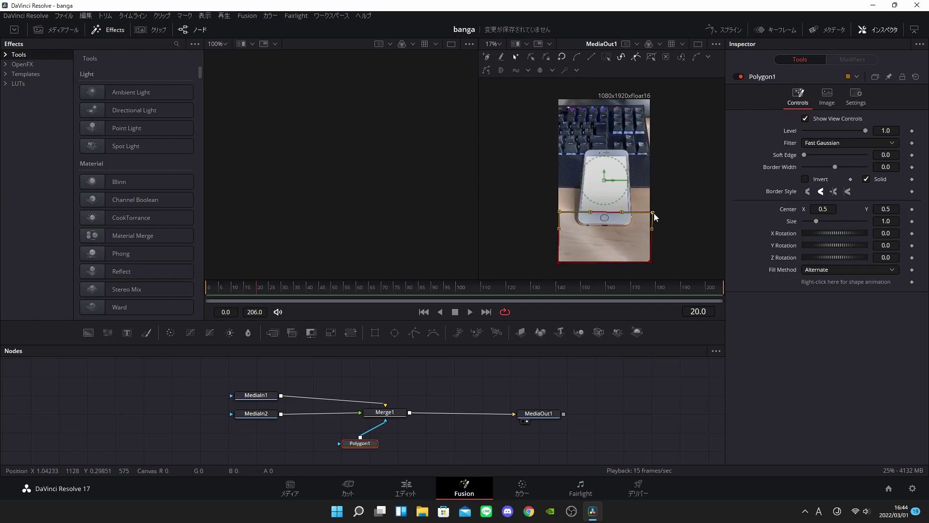
{"action": "left_click_drag", "start_coordinate": [654, 213], "coordinate": [652, 74]}
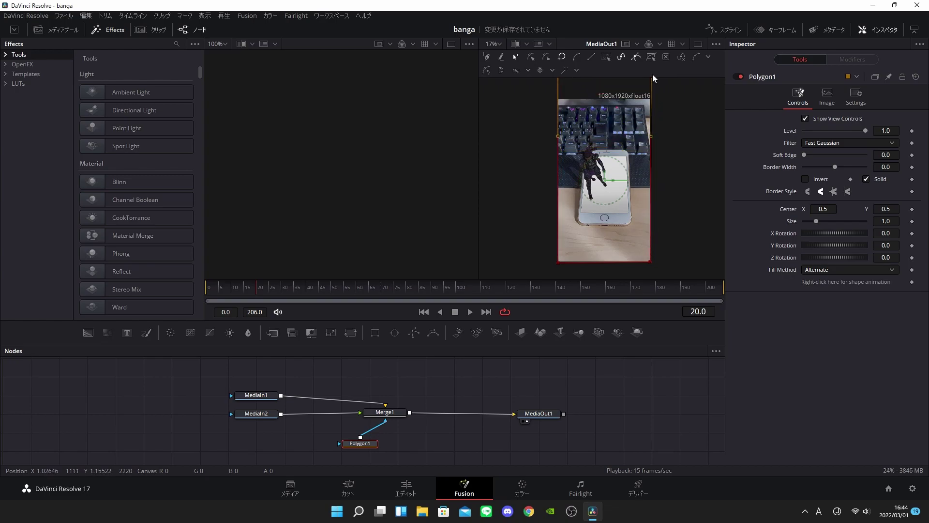
{"action": "key", "text": "space"}
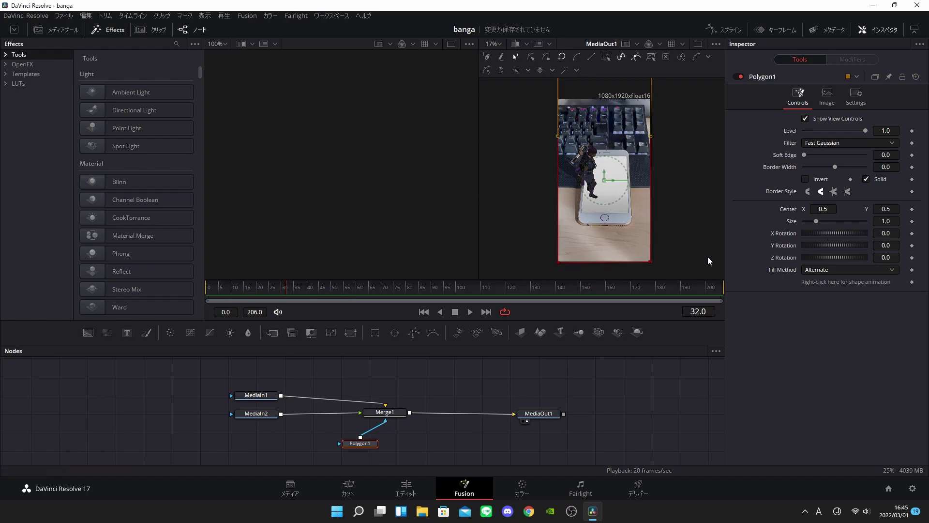
{"action": "key", "text": "Home"}
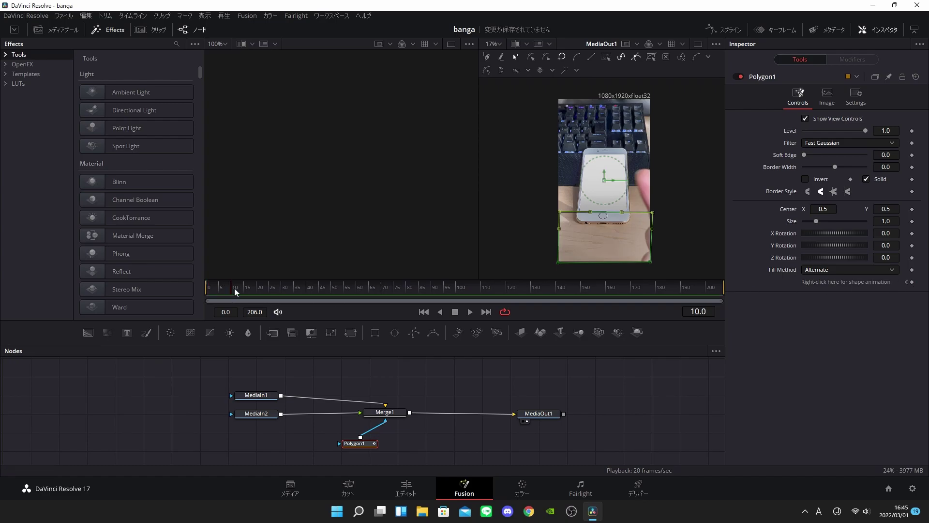
Raise the mask's top edge fully at frame 30 and replay the wipe from frame 0
{"action": "left_click_drag", "start_coordinate": [234, 288], "coordinate": [284, 289]}
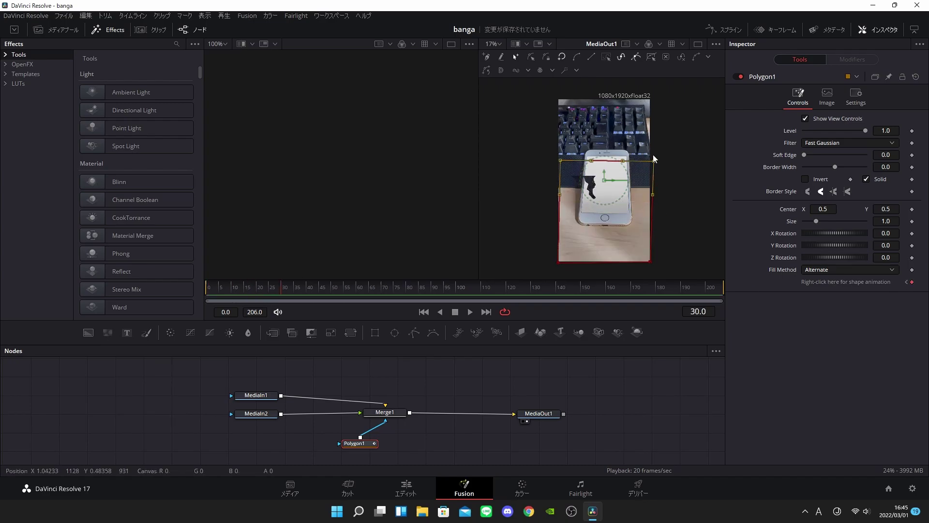
{"action": "left_click_drag", "start_coordinate": [654, 159], "coordinate": [656, 97]}
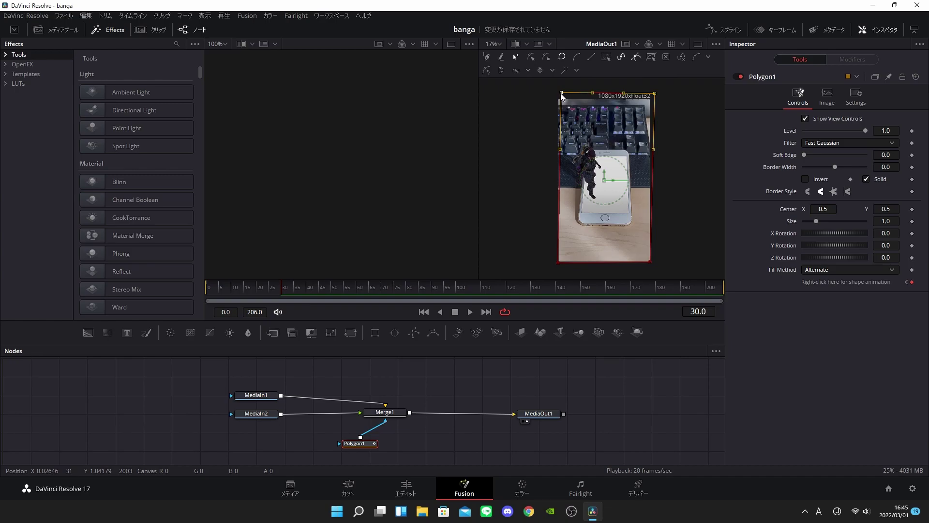
{"action": "left_click_drag", "start_coordinate": [331, 281], "coordinate": [117, 290]}
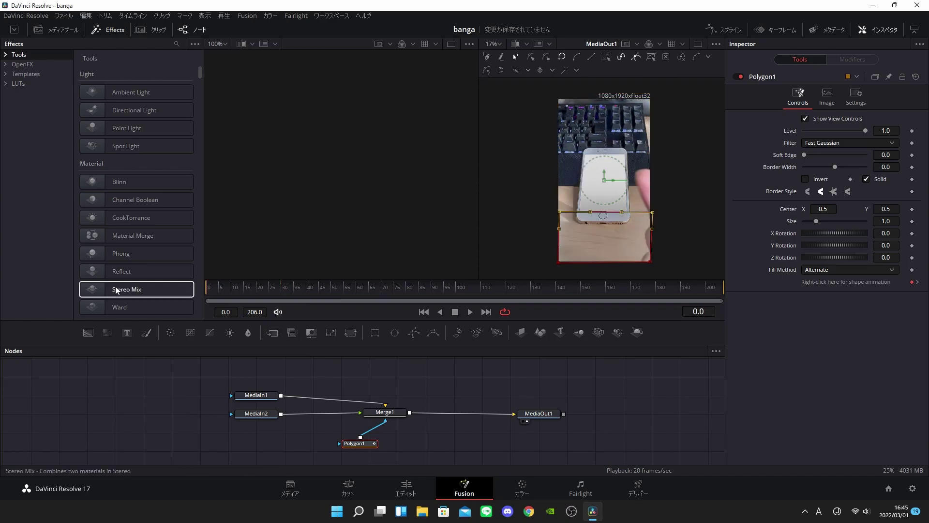
{"action": "key", "text": "space"}
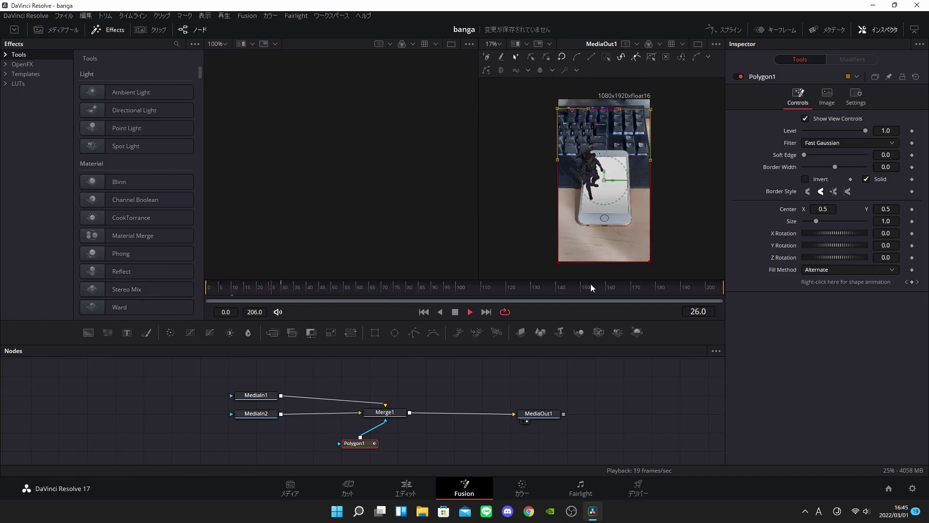
{"action": "left_click_drag", "start_coordinate": [325, 293], "coordinate": [201, 291]}
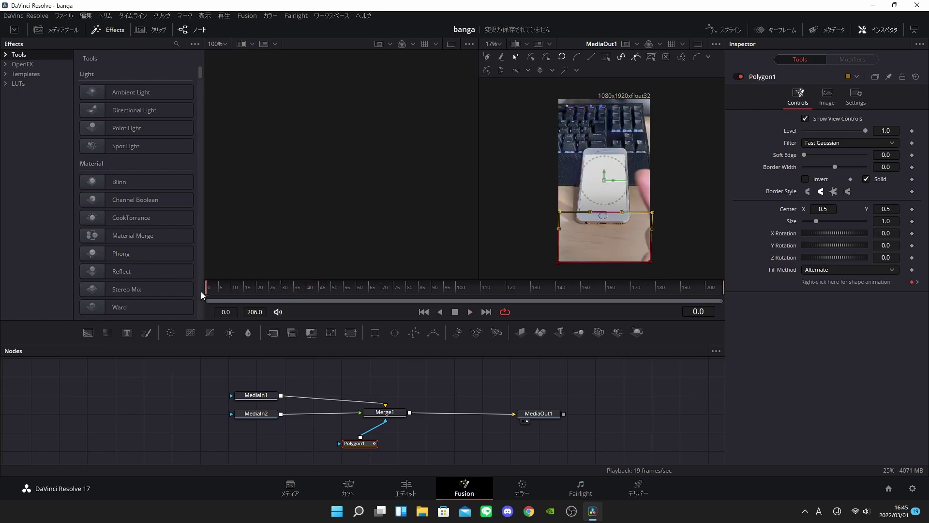
{"action": "key", "text": "space"}
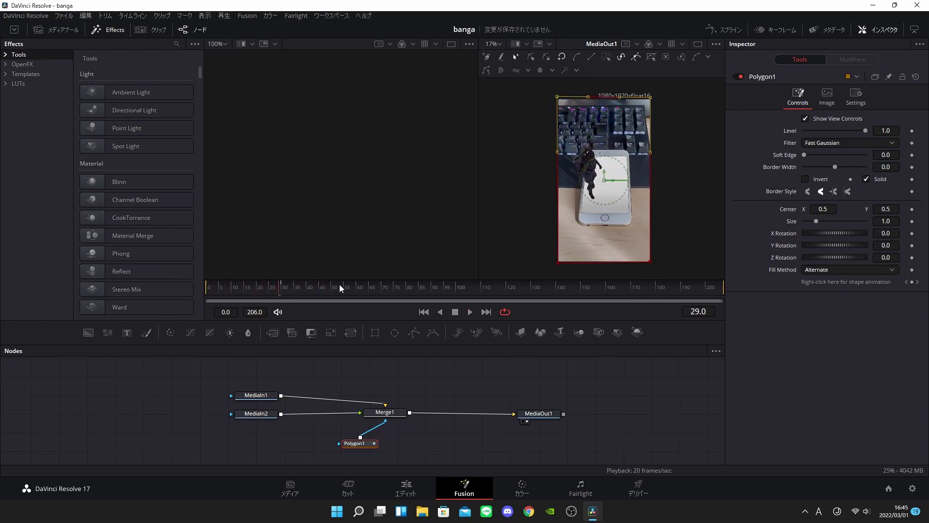
{"action": "left_click_drag", "start_coordinate": [266, 289], "coordinate": [195, 301]}
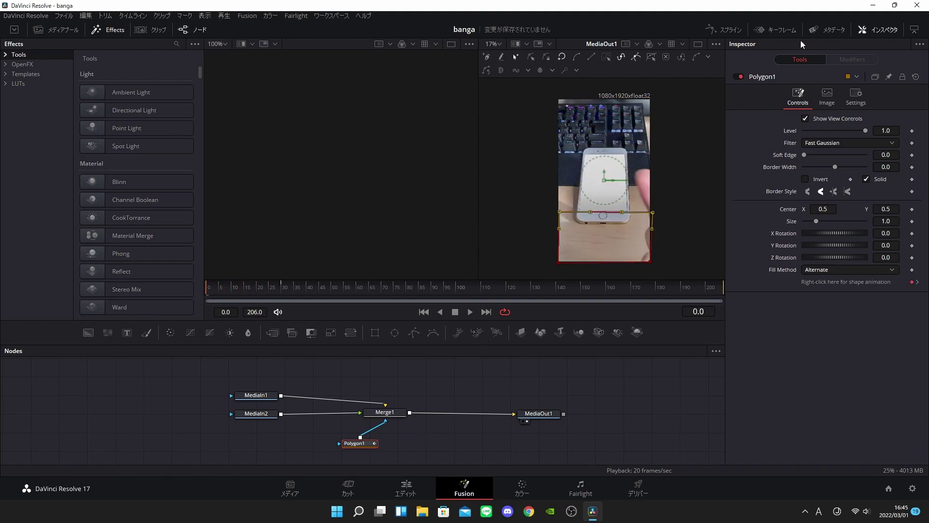
{"action": "left_click", "coordinate": [725, 30]}
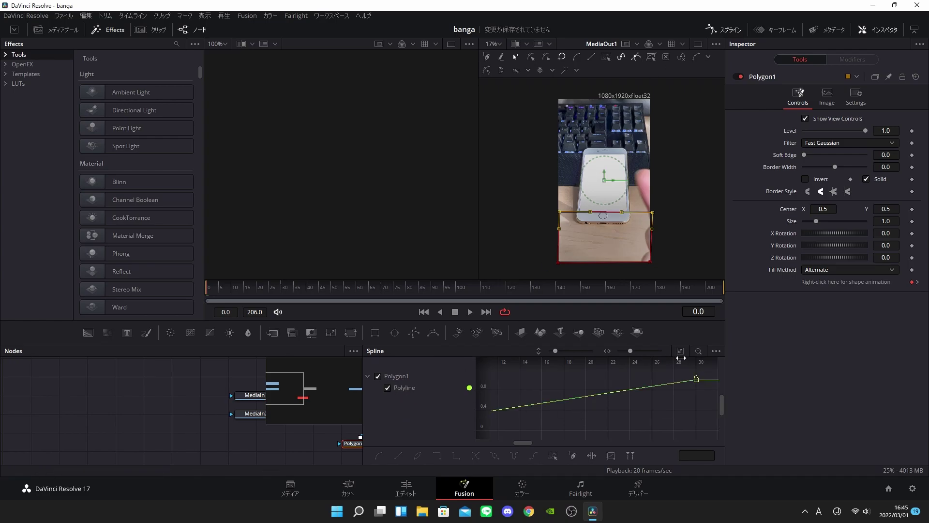
Fit the Polyline curve, smooth its keyframes with S into an ease curve, and replay the wipe
{"action": "key", "text": "ctrl+f"}
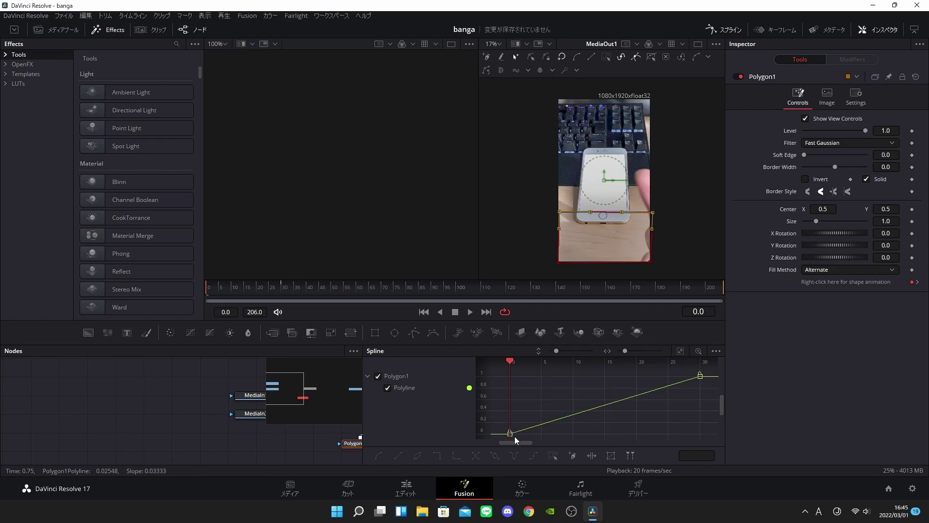
{"action": "key", "text": "s"}
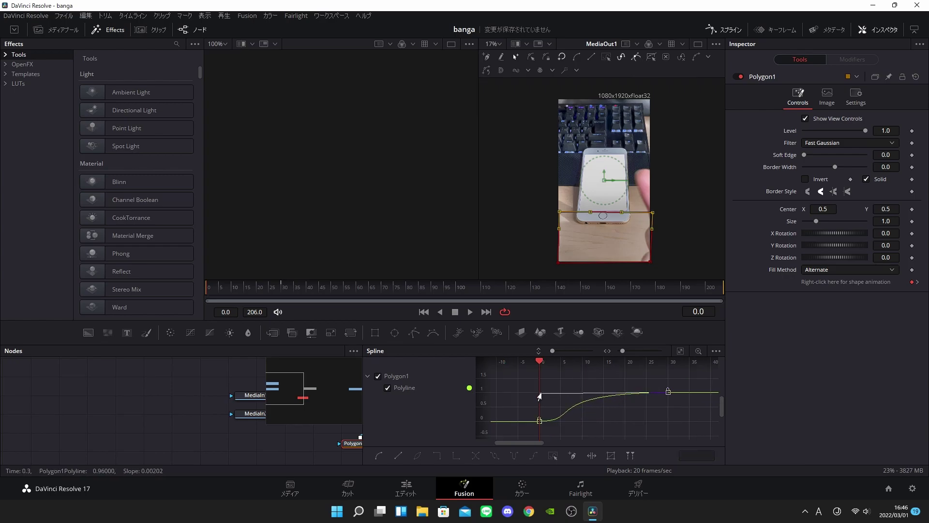
{"action": "key", "text": "space"}
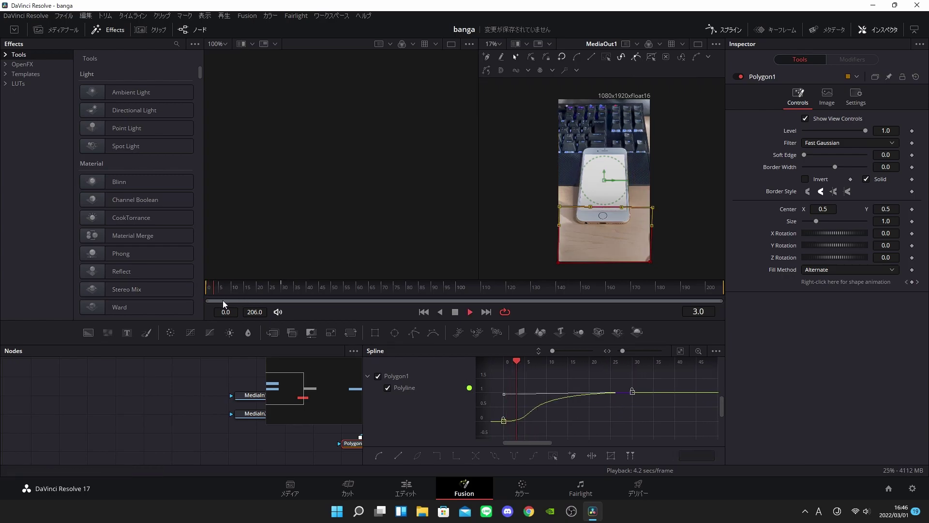
{"action": "key", "text": "space"}
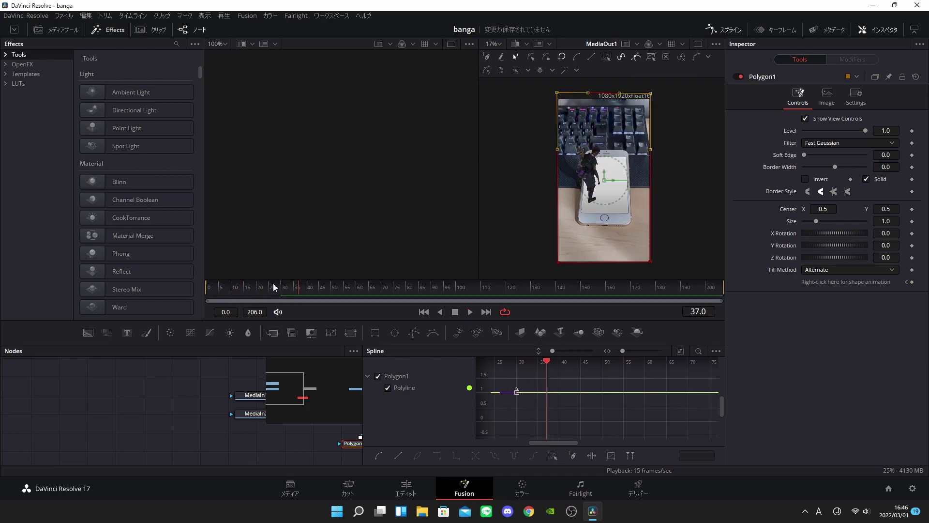
{"action": "left_click_drag", "start_coordinate": [280, 288], "coordinate": [197, 293]}
{"action": "key", "text": "space"}
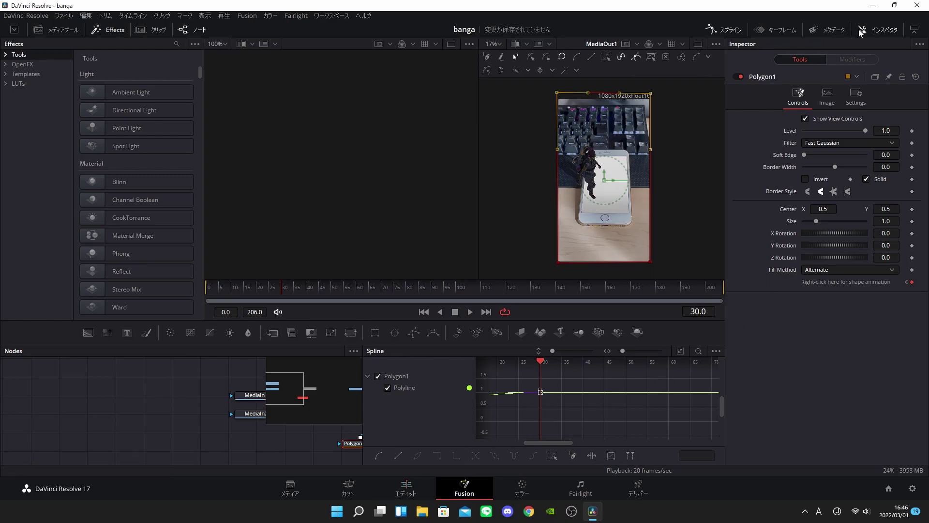
Close the Spline editor, return to the Edit page, and play through the cut into Fusion Clip 6
{"action": "left_click", "coordinate": [739, 33]}
{"action": "left_click", "coordinate": [383, 482]}
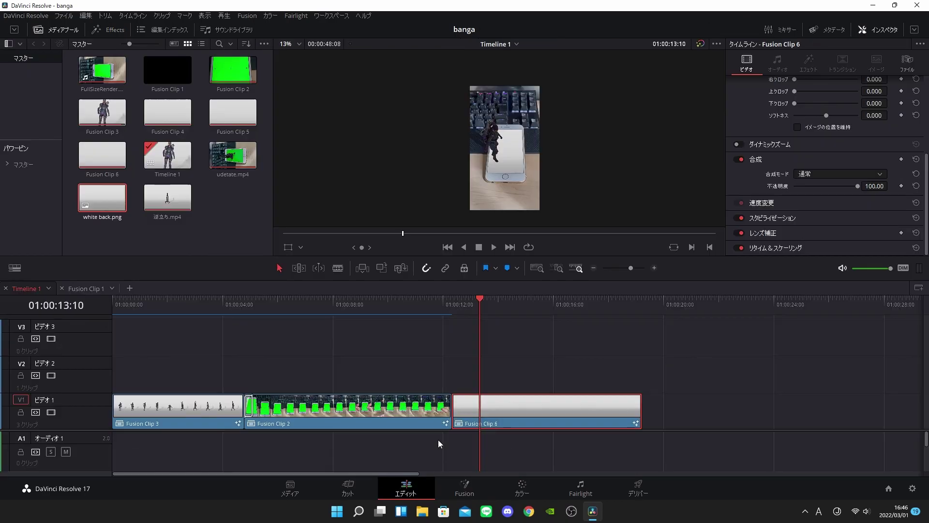
{"action": "left_click", "coordinate": [399, 304]}
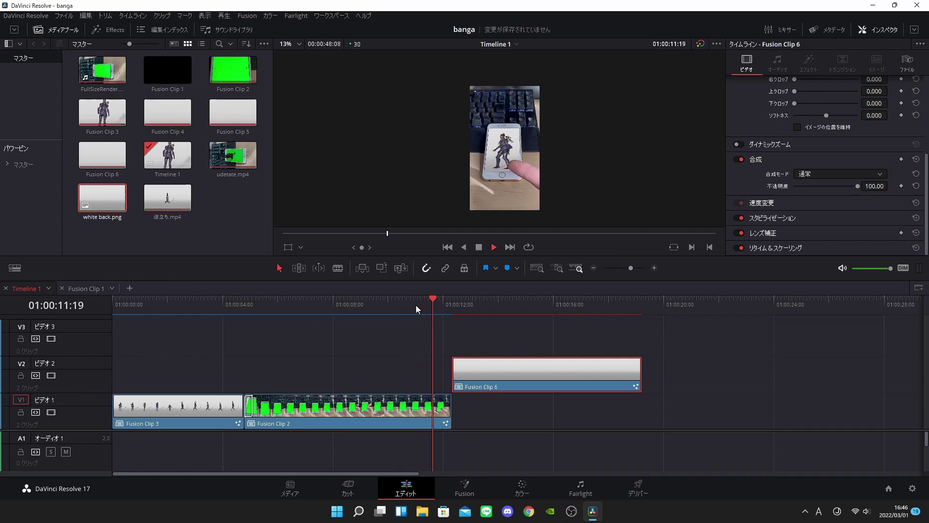
{"action": "left_click", "coordinate": [452, 305]}
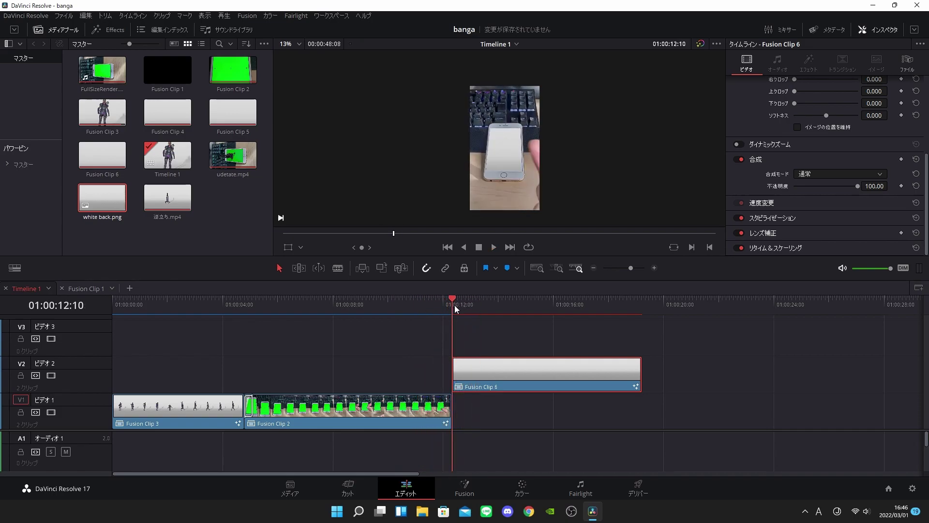
{"action": "left_click", "coordinate": [452, 306]}
{"action": "left_click", "coordinate": [434, 305]}
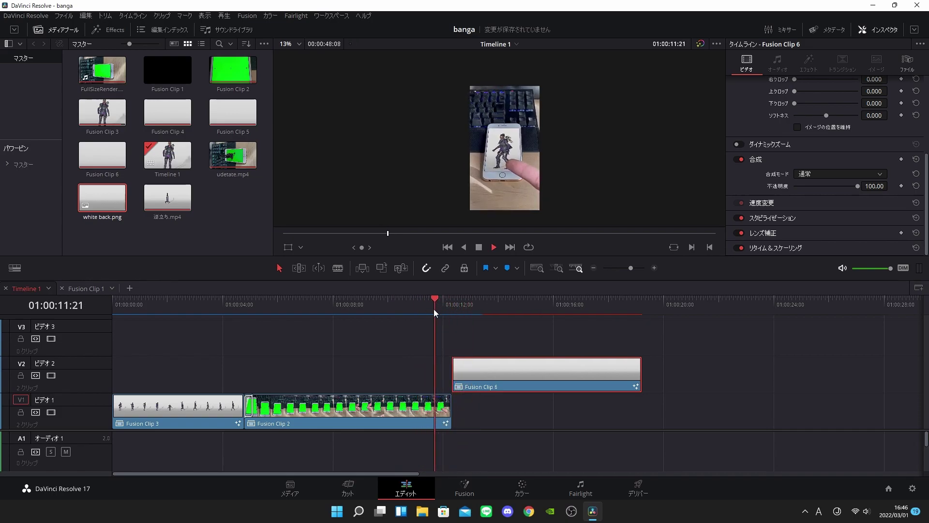
{"action": "key", "text": "space"}
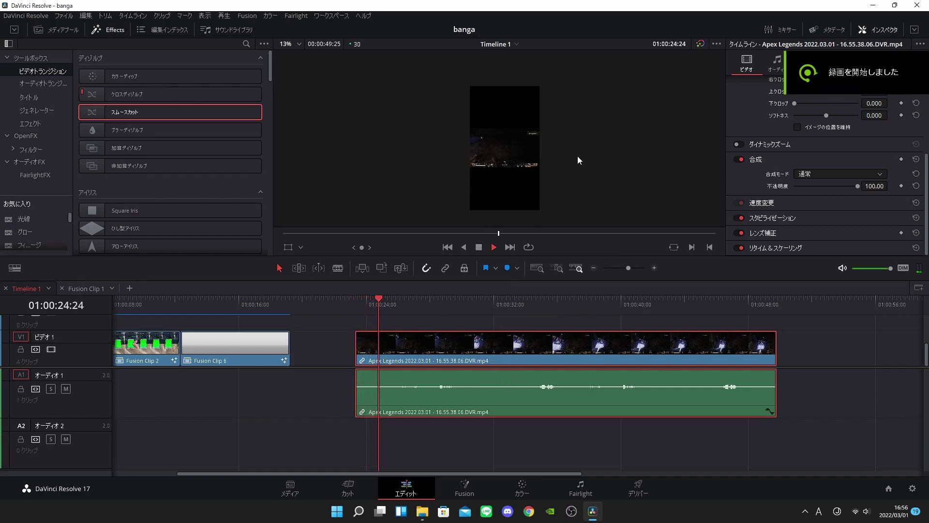
Normalize the Apex Legends audio to 0.0 dBFS Sample Peak Program and save with Ctrl+S
{"action": "scroll", "coordinate": [570, 170], "scroll_direction": "up", "scroll_amount": 2}
{"action": "scroll", "coordinate": [573, 156], "scroll_direction": "up", "scroll_amount": 1}
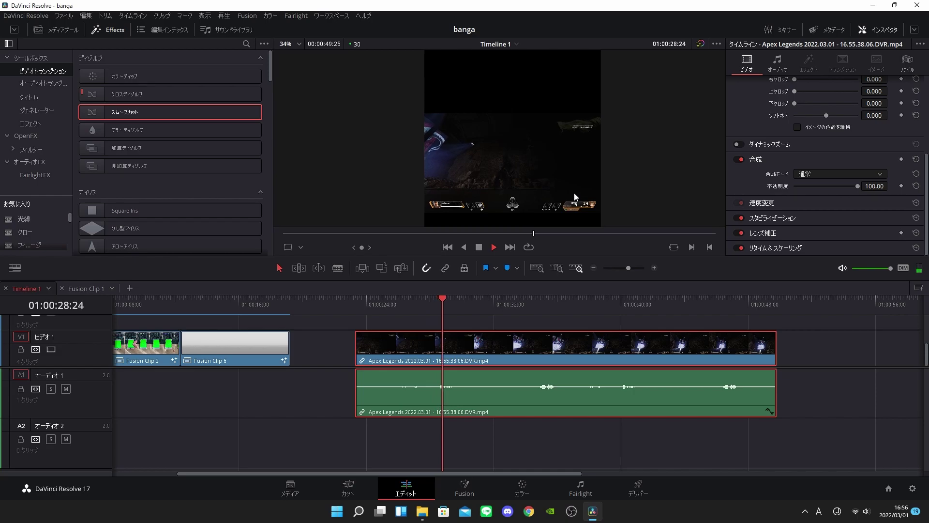
{"action": "scroll", "coordinate": [574, 196], "scroll_direction": "down", "scroll_amount": 1}
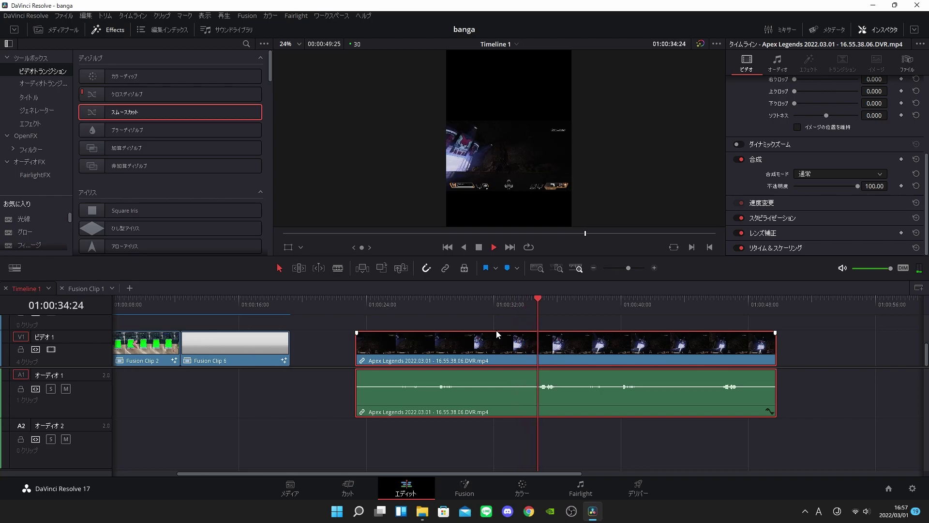
{"action": "right_click", "coordinate": [652, 386]}
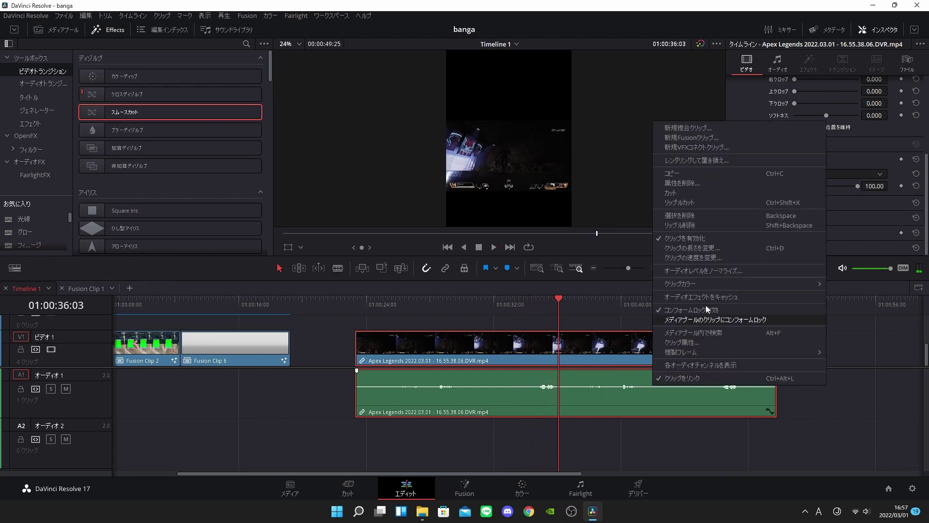
{"action": "left_click", "coordinate": [720, 270]}
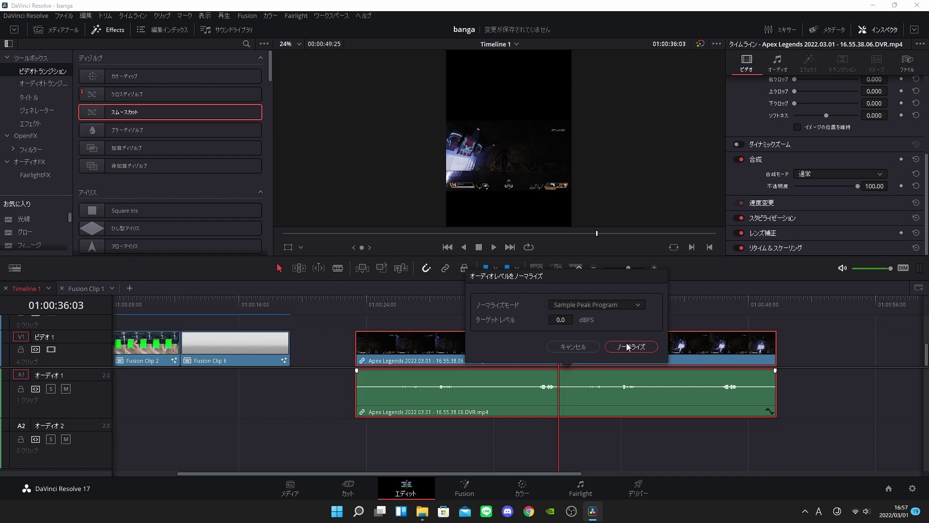
{"action": "left_click", "coordinate": [628, 346]}
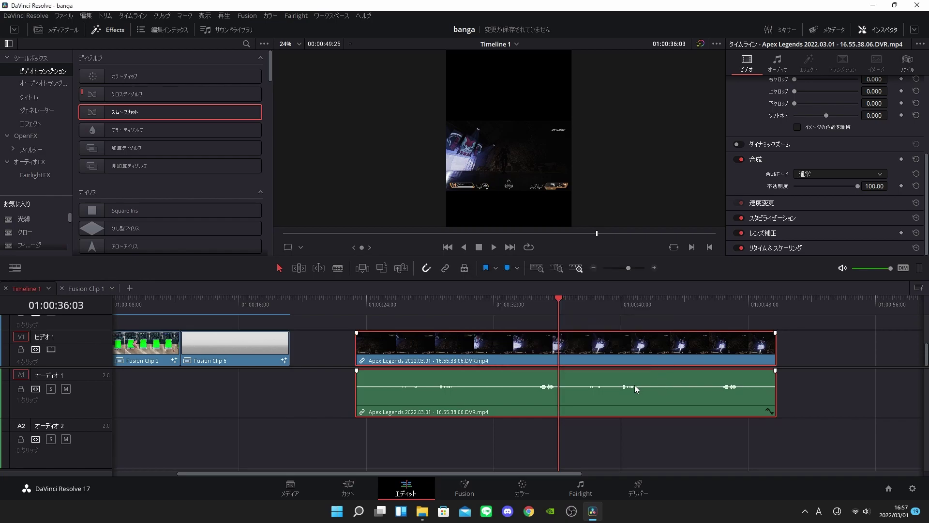
{"action": "key", "text": "ctrl+s"}
Play back the Apex Legends gameplay clip on the timeline
{"action": "scroll", "coordinate": [626, 399], "scroll_direction": "down", "scroll_amount": 1}
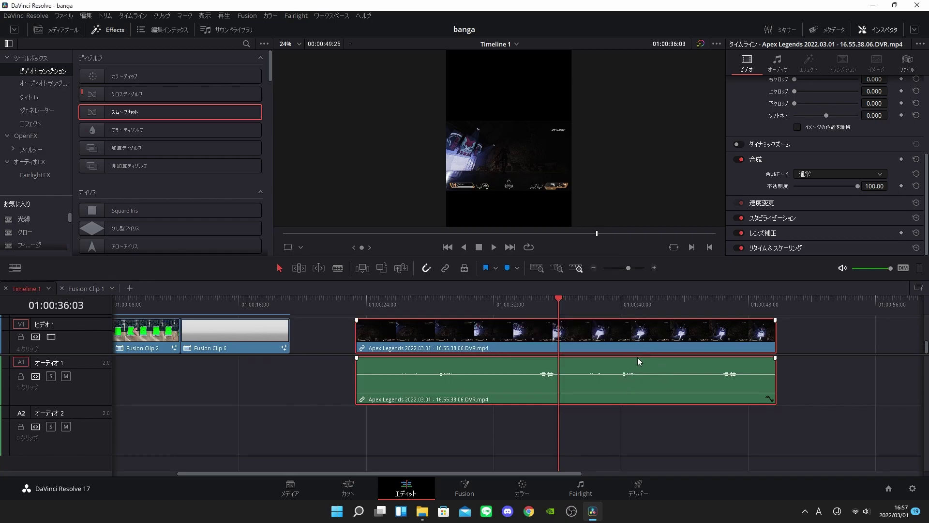
{"action": "scroll", "coordinate": [451, 321], "scroll_direction": "up", "scroll_amount": 3}
{"action": "key", "text": "space"}
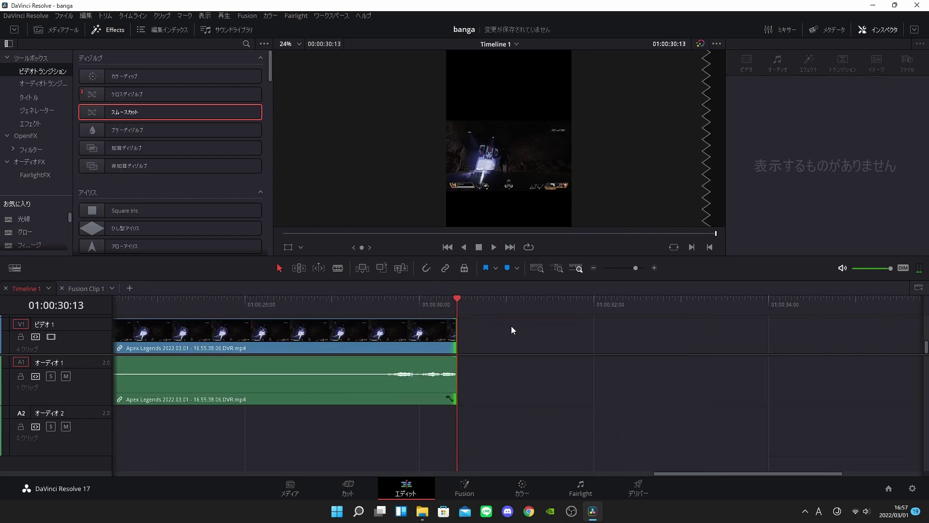
Move the Apex Legends audio on A1 under Fusion Clips 3 and 2, then save the project
{"action": "mouse_move", "coordinate": [286, 373]}
{"action": "left_mouse_down"}
{"action": "mouse_move", "coordinate": [569, 380]}
{"action": "mouse_move", "coordinate": [224, 379]}
{"action": "left_mouse_up"}
{"action": "scroll", "coordinate": [460, 378], "scroll_direction": "down", "scroll_amount": 2}
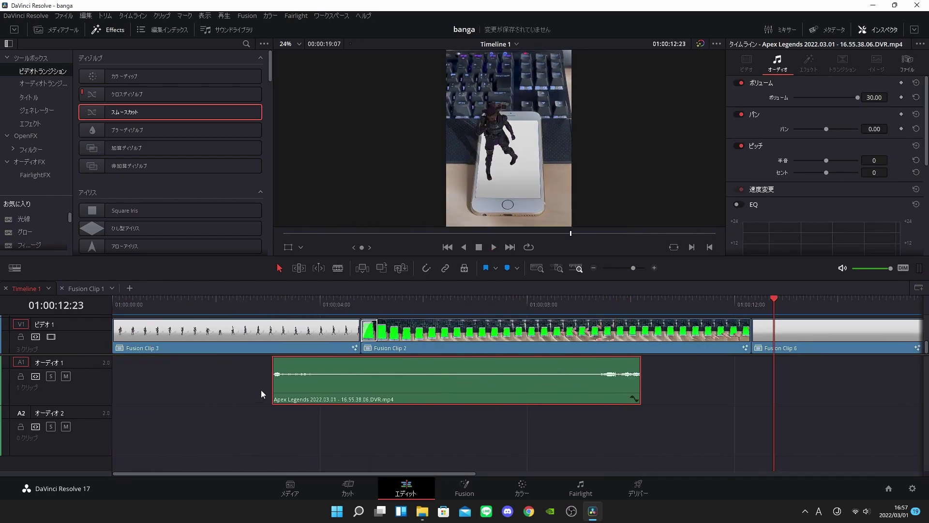
{"action": "key", "text": "ctrl+s"}
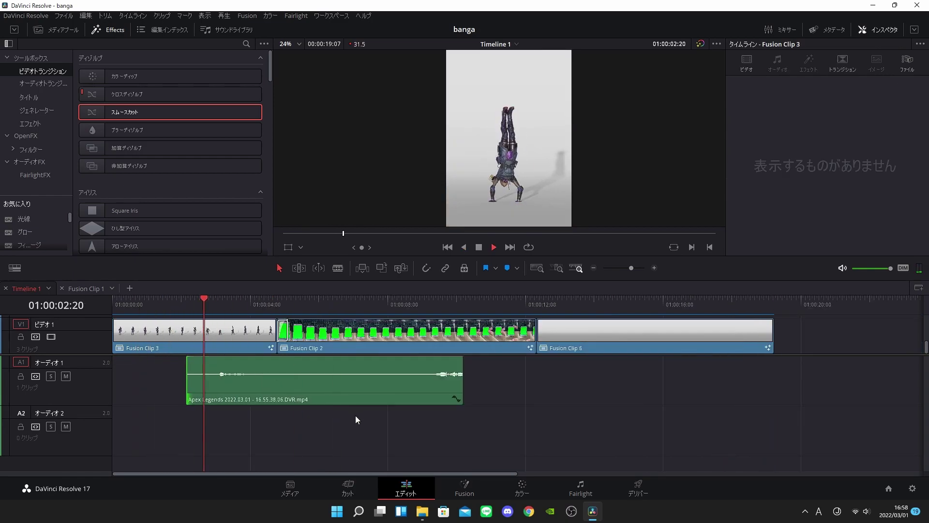
Place a second copy of the game audio beneath Fusion Clip 6 and play back the edit
{"action": "scroll", "coordinate": [416, 418], "scroll_direction": "down", "scroll_amount": 2}
{"action": "left_click_drag", "start_coordinate": [228, 380], "coordinate": [539, 380]}
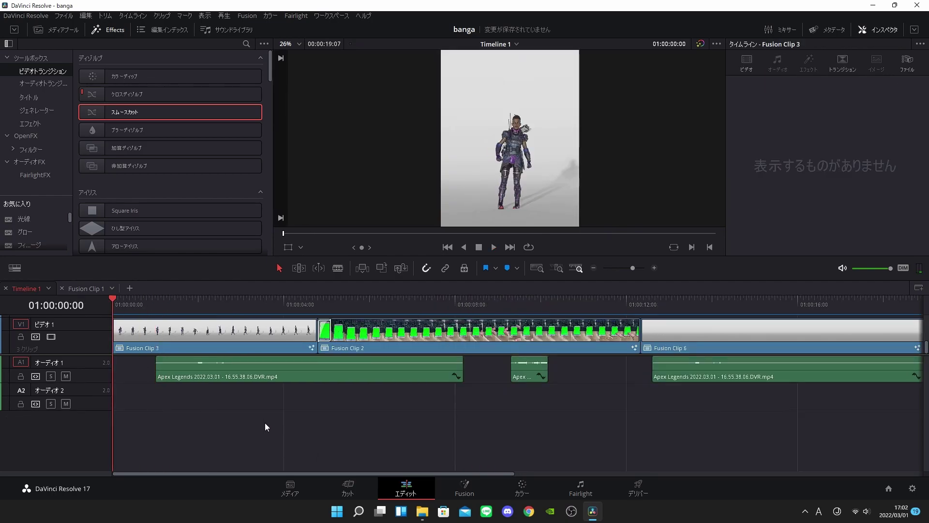
{"action": "key", "text": "space"}
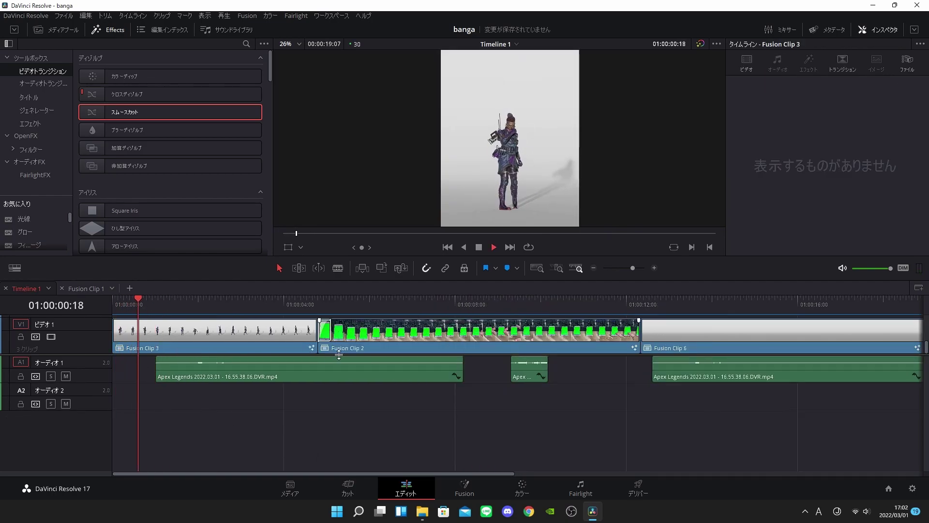
{"action": "scroll", "coordinate": [467, 195], "scroll_direction": "down", "scroll_amount": 1}
{"action": "scroll", "coordinate": [468, 203], "scroll_direction": "down", "scroll_amount": 1}
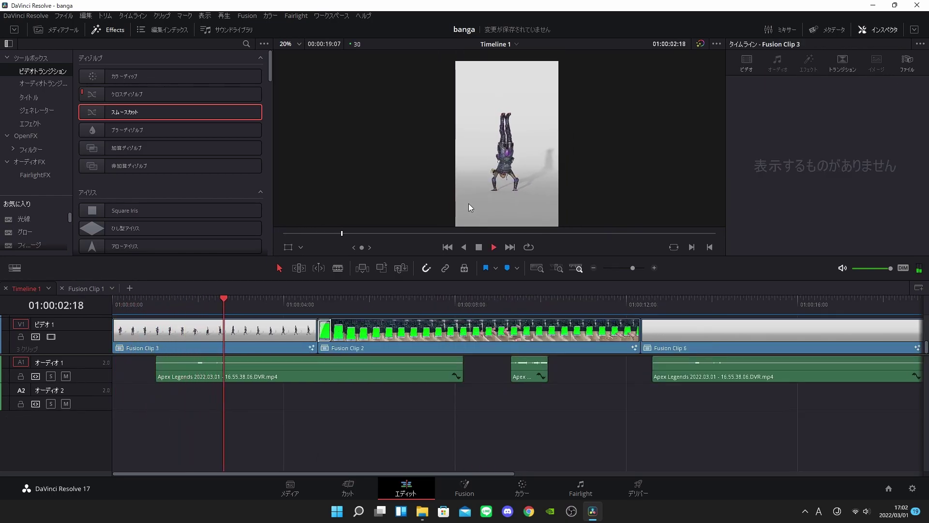
{"action": "scroll", "coordinate": [468, 203], "scroll_direction": "down", "scroll_amount": 1}
{"action": "scroll", "coordinate": [468, 201], "scroll_direction": "down", "scroll_amount": 1}
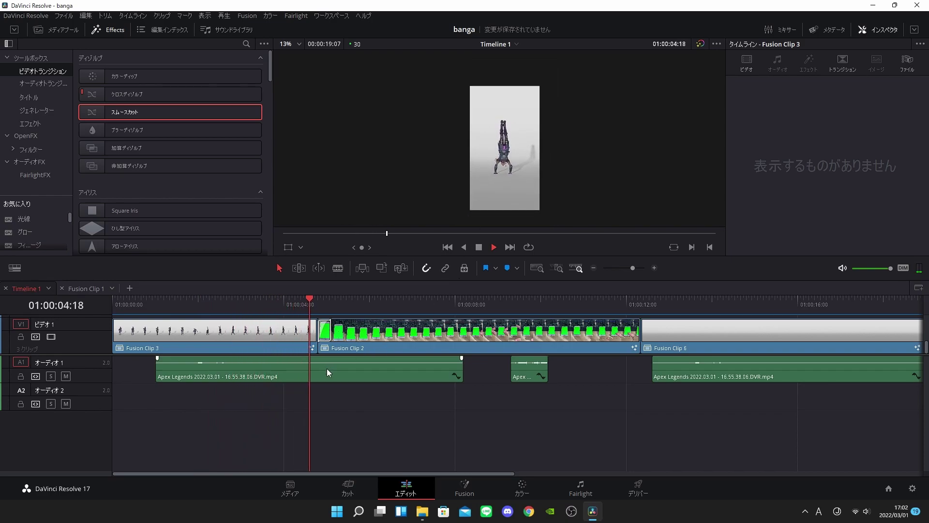